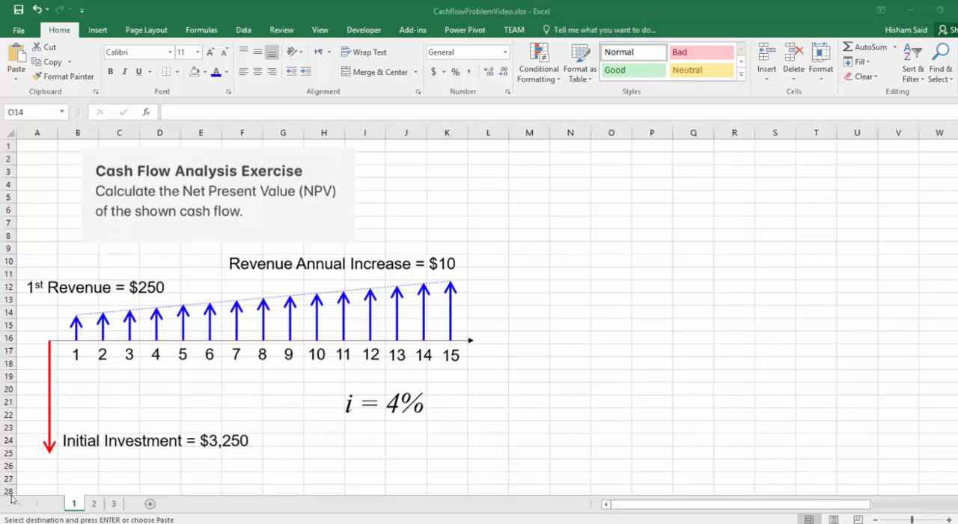
# Step: Review the worked NPV solution on sheet 2, and go to sheet 3
pyautogui.click(79, 408)
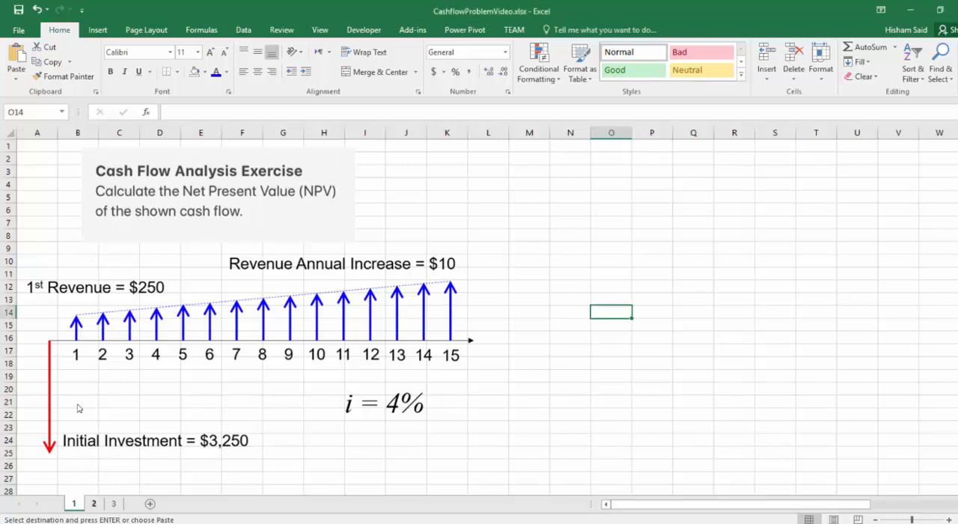
pyautogui.click(95, 505)
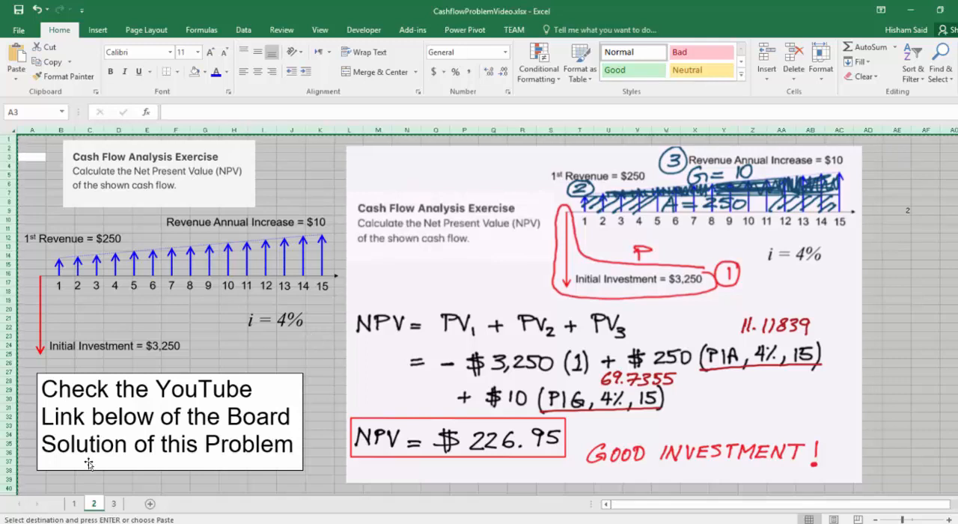
pyautogui.click(112, 504)
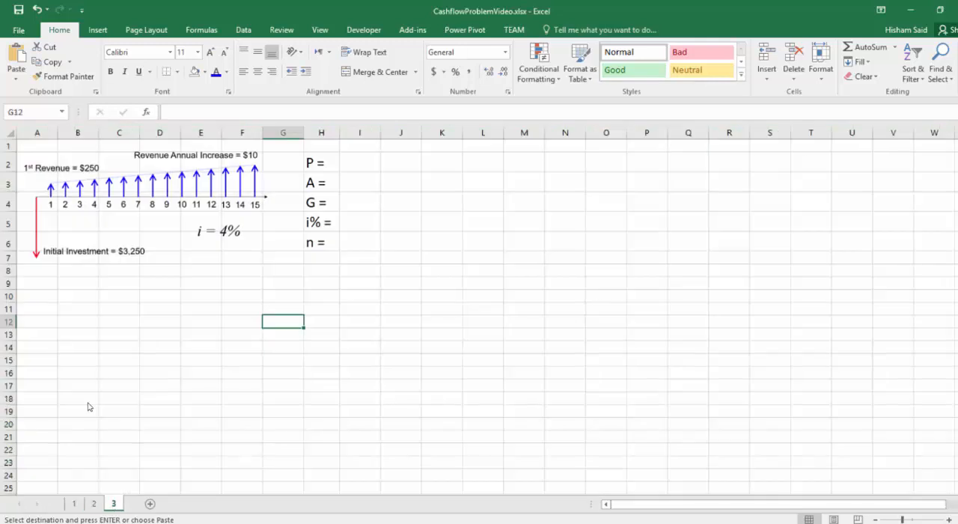
# Step: Enter -3250 as the P value in cell I2
pyautogui.click(362, 161)
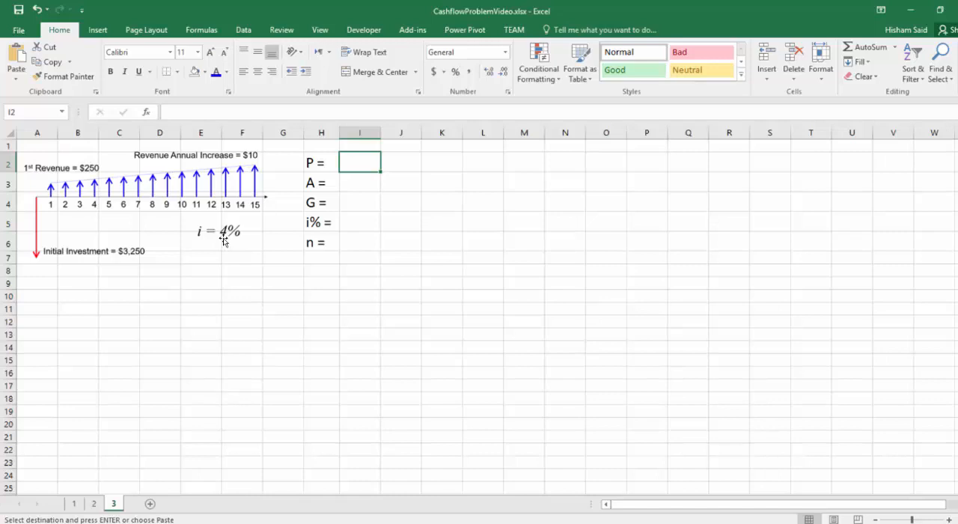
pyautogui.write('-')
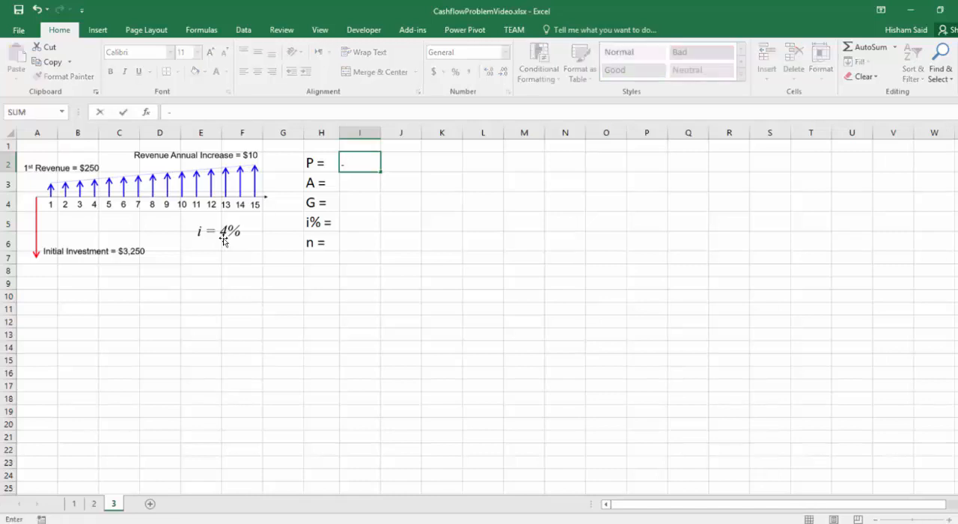
pyautogui.write('3250')
pyautogui.press('Return')
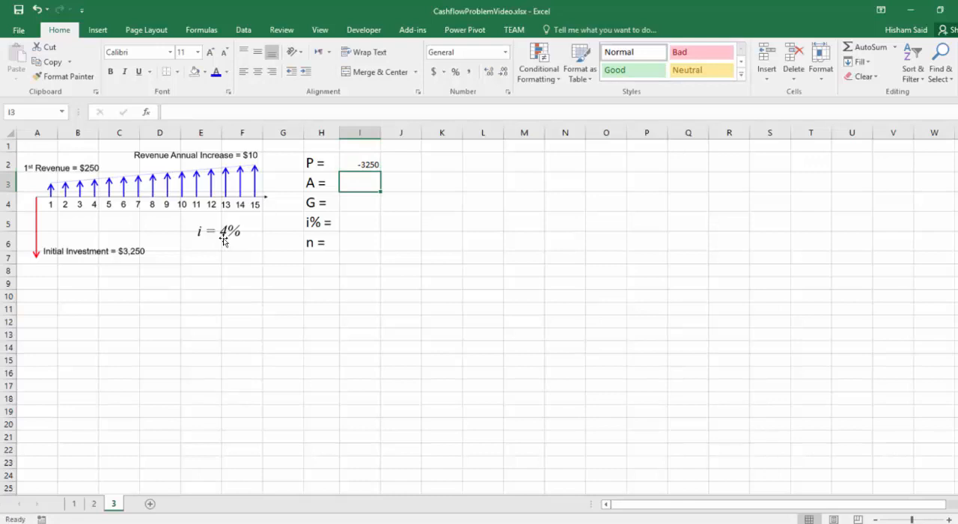
# Step: Format the P value in I2 as Currency with the $ symbol, zero decimal places and minus-sign negatives
pyautogui.click(353, 163)
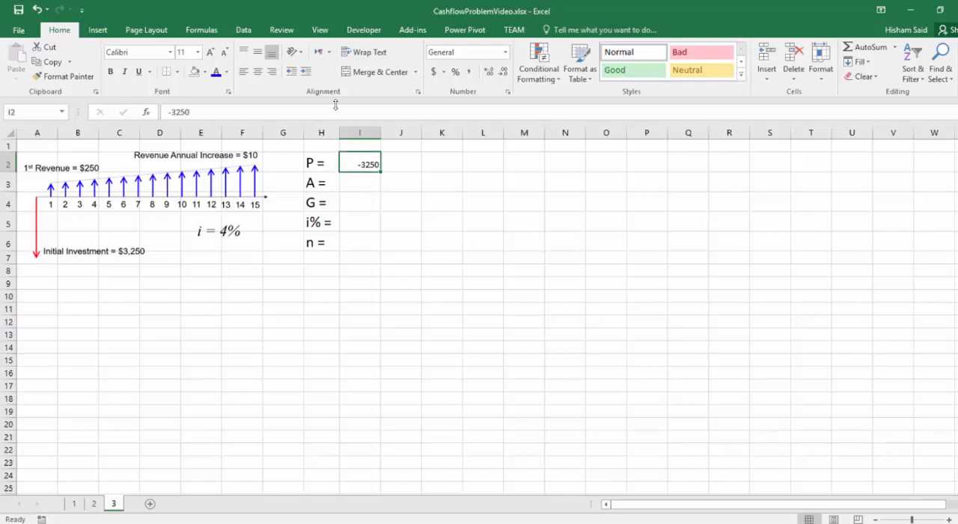
pyautogui.click(433, 72)
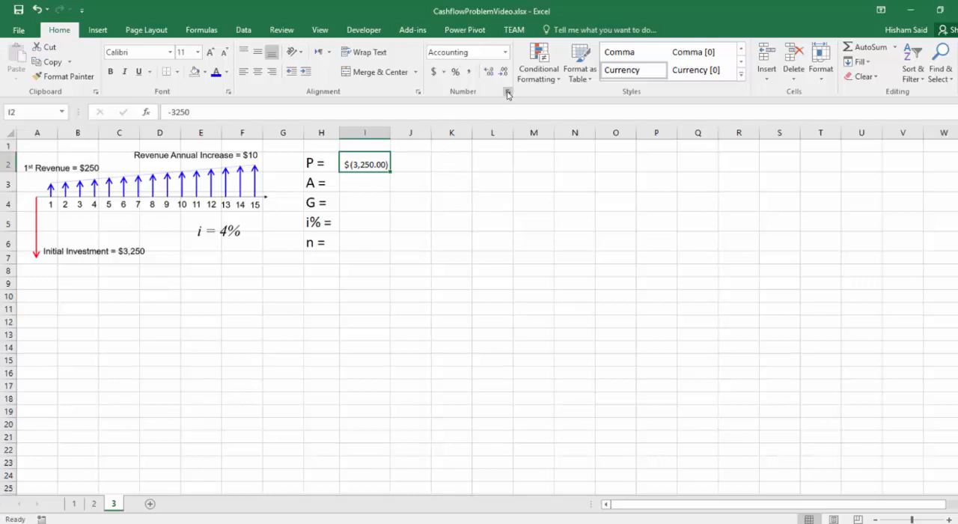
pyautogui.hotkey('ctrl', '1')
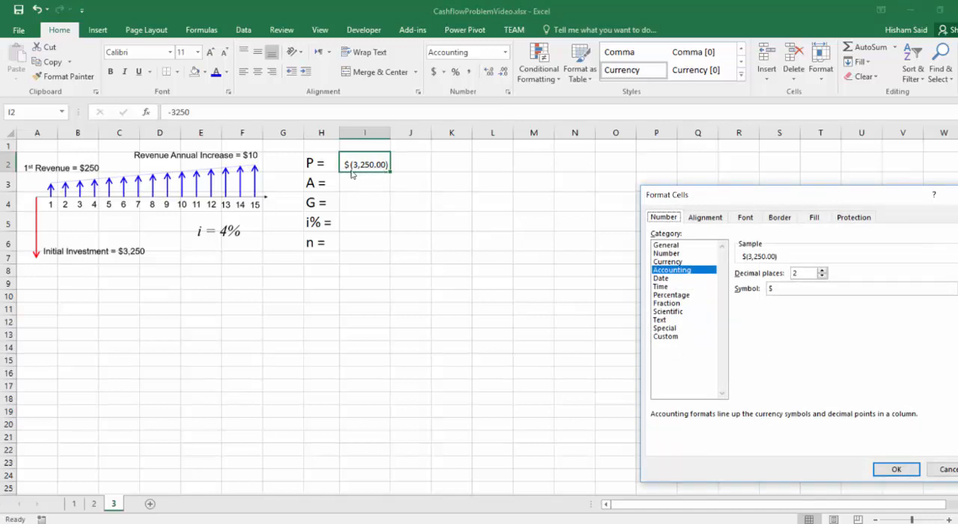
pyautogui.click(668, 261)
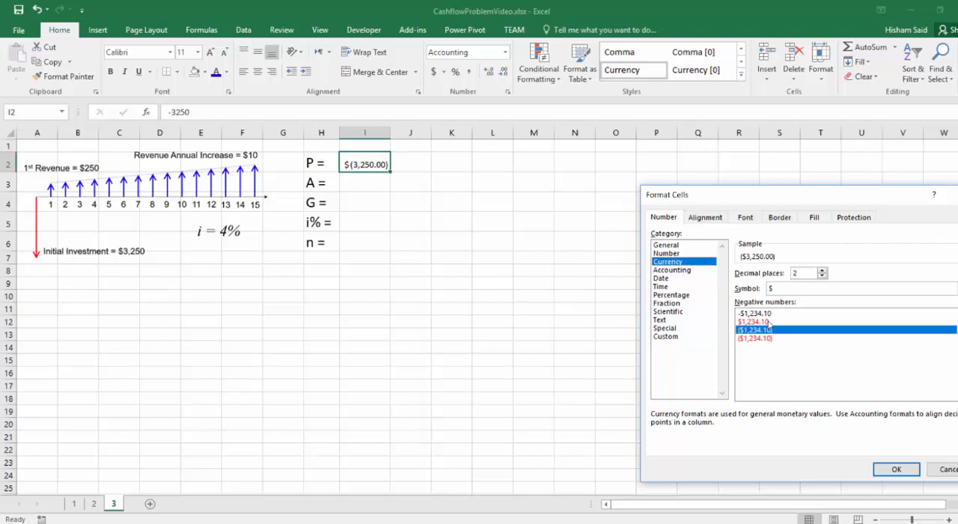
pyautogui.click(765, 313)
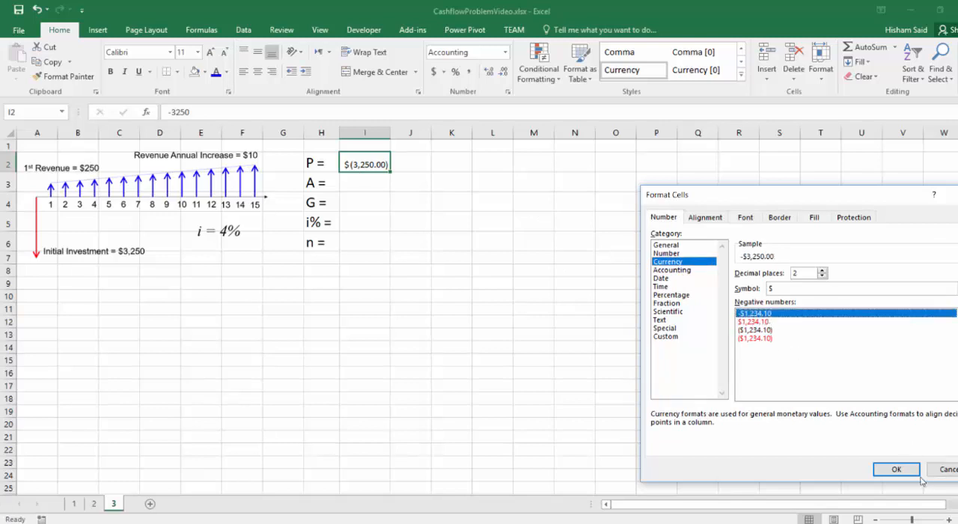
pyautogui.moveTo(768, 192); pyautogui.dragTo(477, 171)
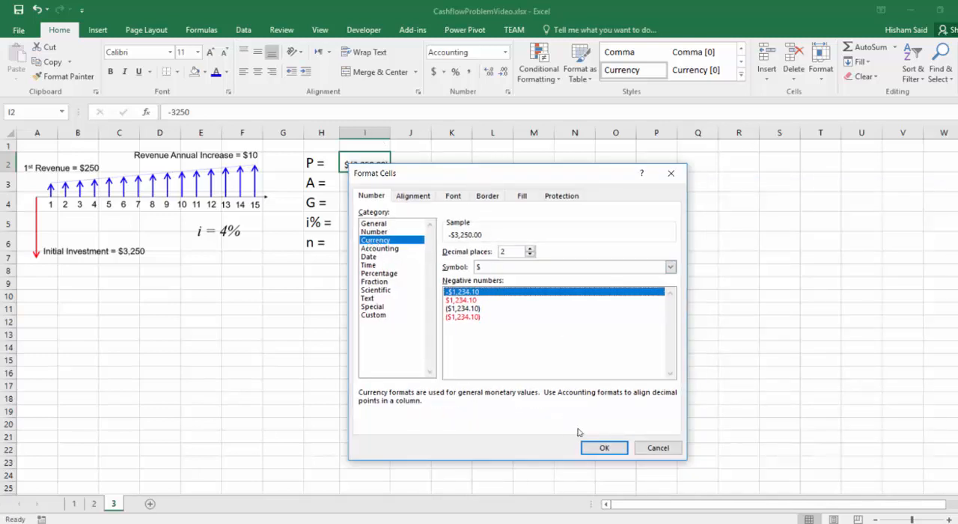
pyautogui.click(529, 254)
pyautogui.click(530, 254)
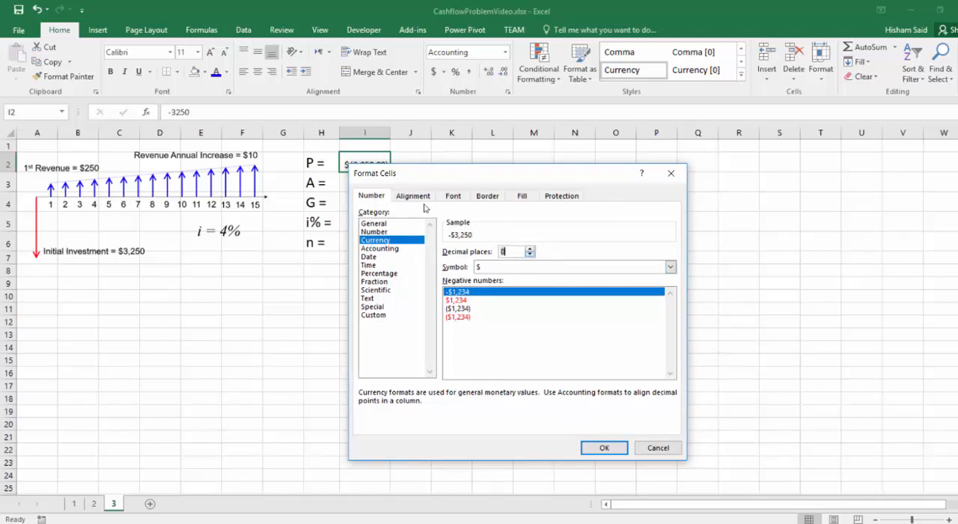
pyautogui.click(601, 448)
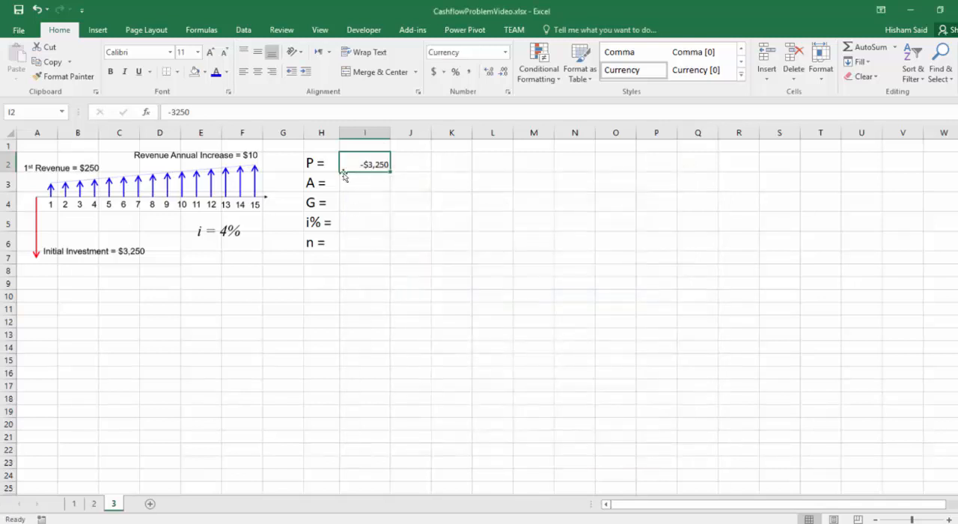
# Step: Fill the currency-formatted P cell down through I3:I4, and clear the copied values from those two cells
pyautogui.click(374, 184)
pyautogui.click(375, 166)
pyautogui.moveTo(390, 171); pyautogui.dragTo(364, 202)
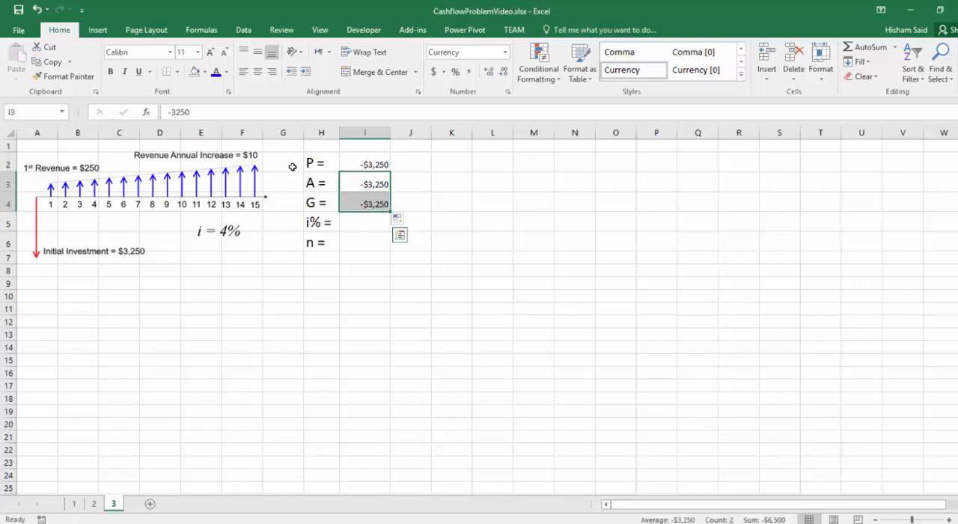
pyautogui.press('Delete')
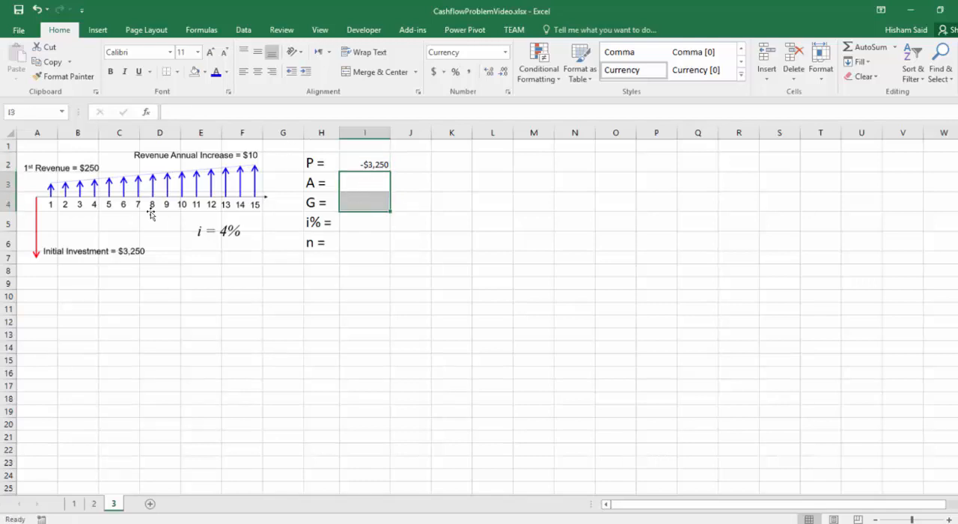
pyautogui.click(348, 202)
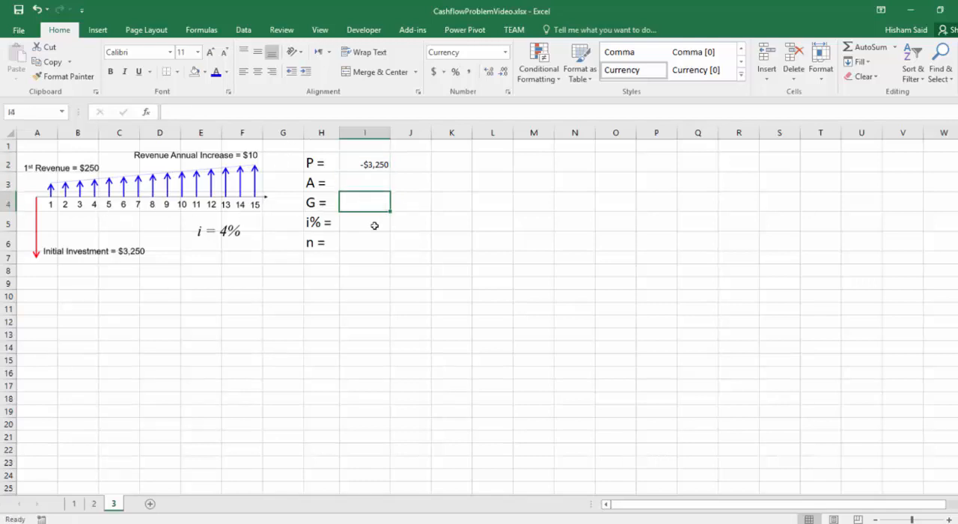
# Step: Enter 250 as the A value in I3 and 10 as the G value in I4
pyautogui.click(367, 186)
pyautogui.write('250')
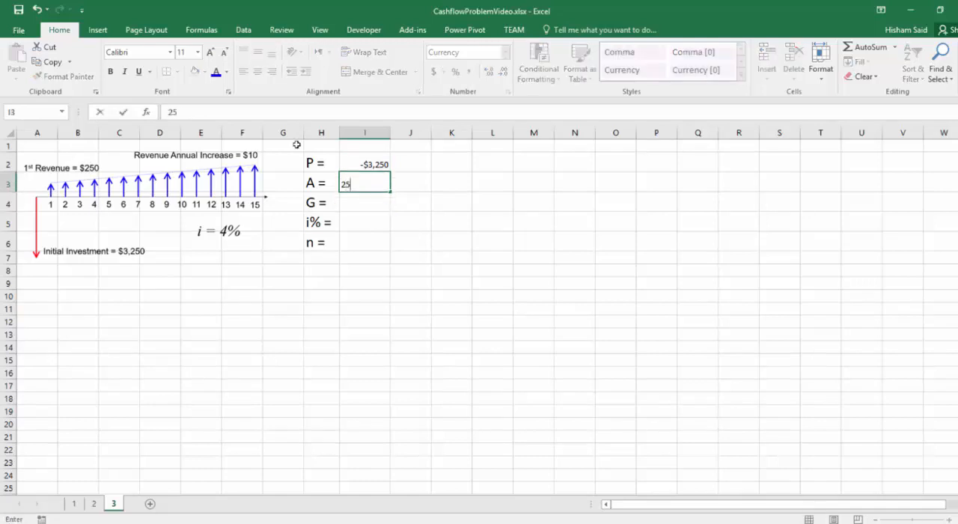
pyautogui.press('Return')
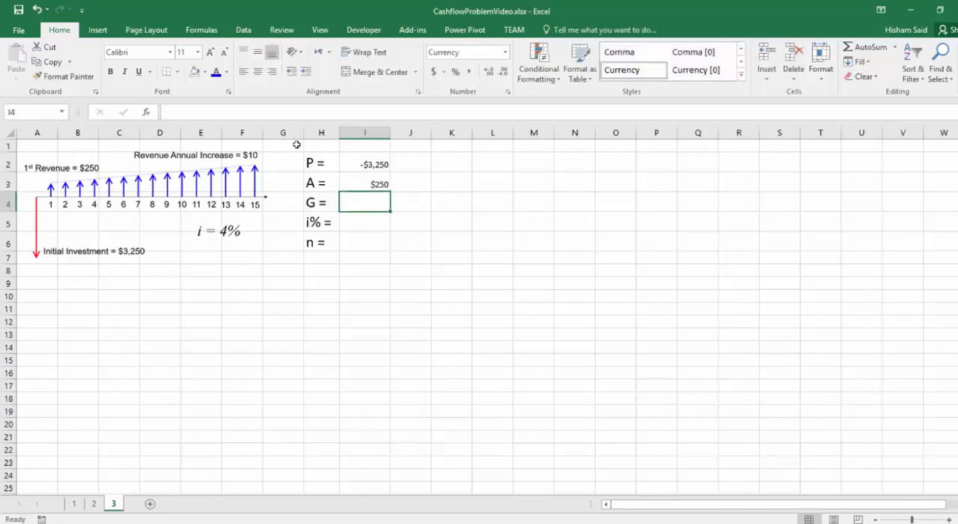
pyautogui.write('10')
pyautogui.press('Return')
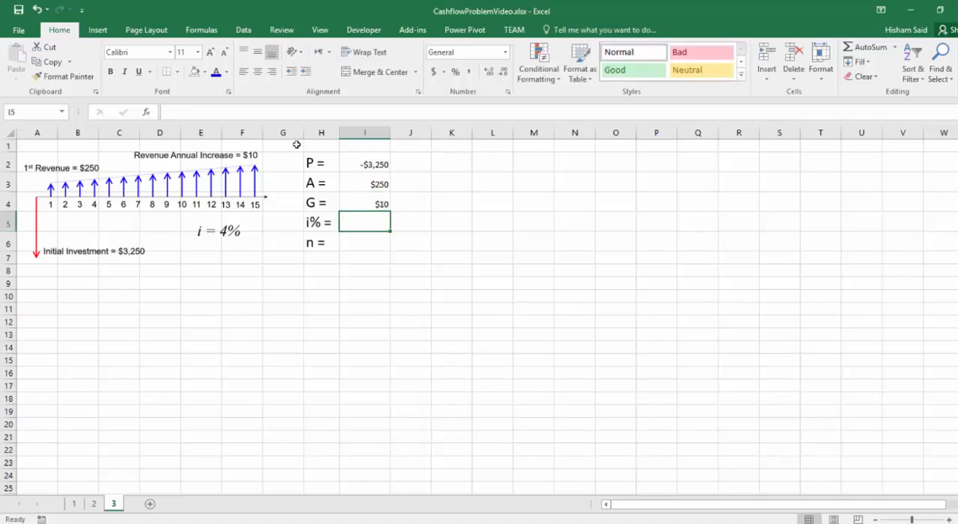
# Step: Enter .04 as the i% value in I5 and format it as a percentage
pyautogui.write('.04')
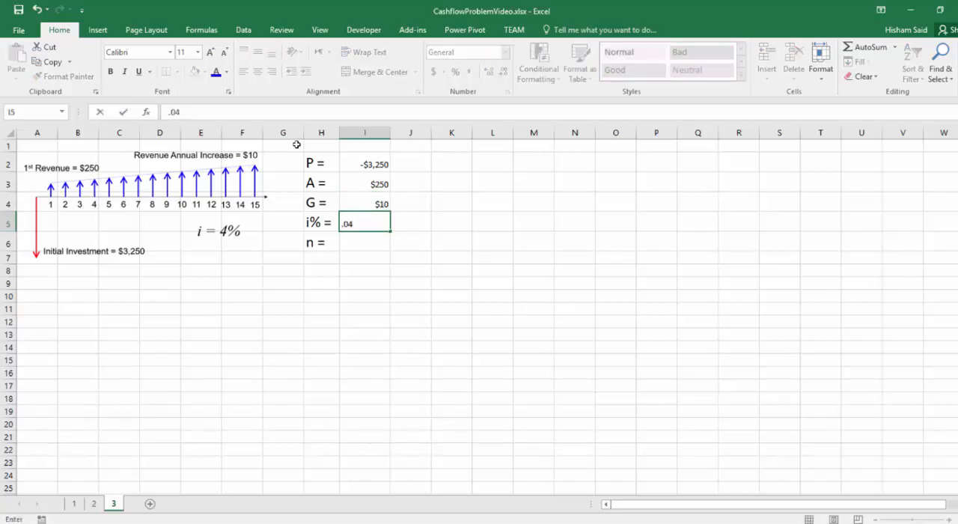
pyautogui.press('Return')
pyautogui.press('Up')
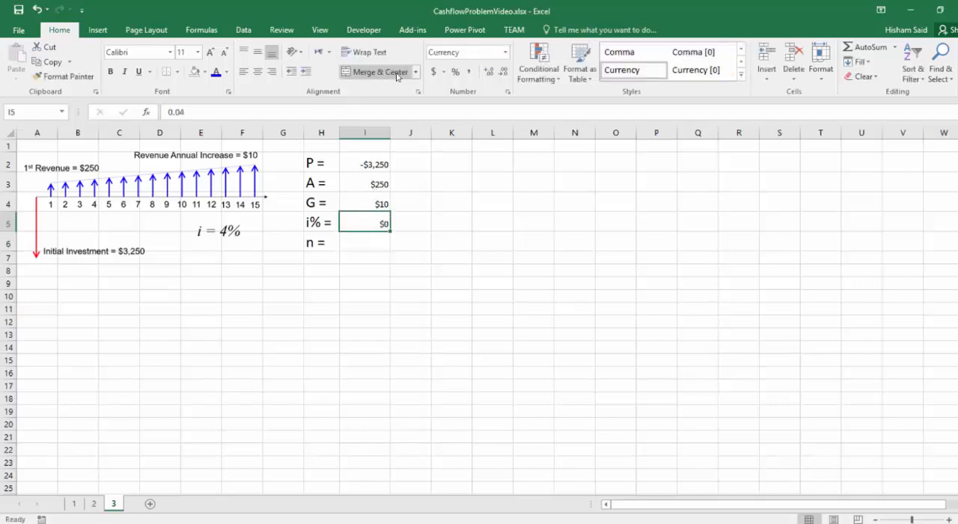
pyautogui.click(456, 72)
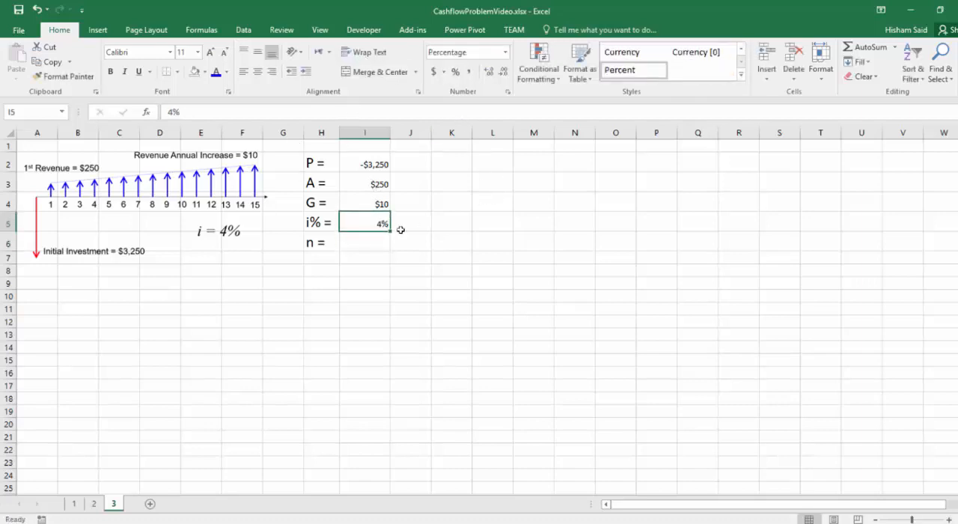
# Step: Enter 15 as the n value in I6 and set its number format to General
pyautogui.click(370, 245)
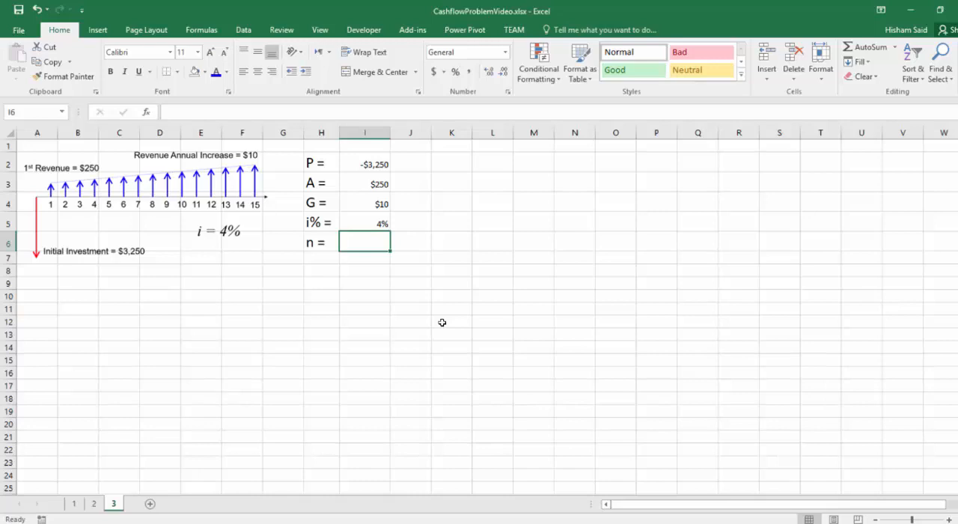
pyautogui.write('15')
pyautogui.press('Return')
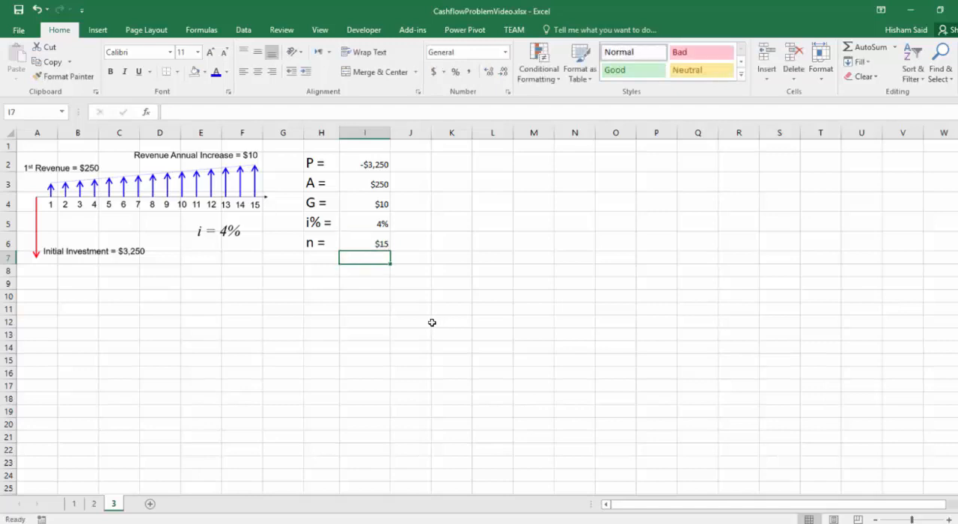
pyautogui.click(373, 248)
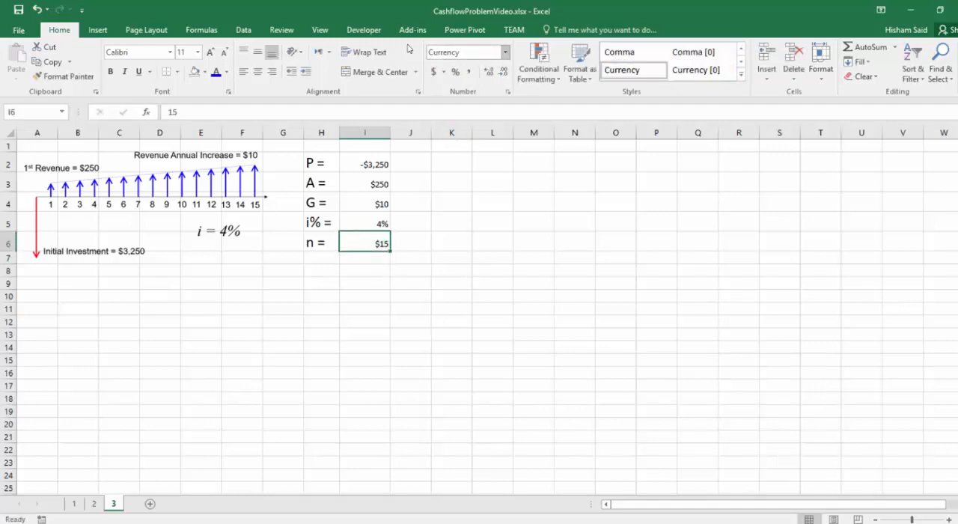
pyautogui.click(505, 51)
pyautogui.click(519, 76)
pyautogui.click(410, 295)
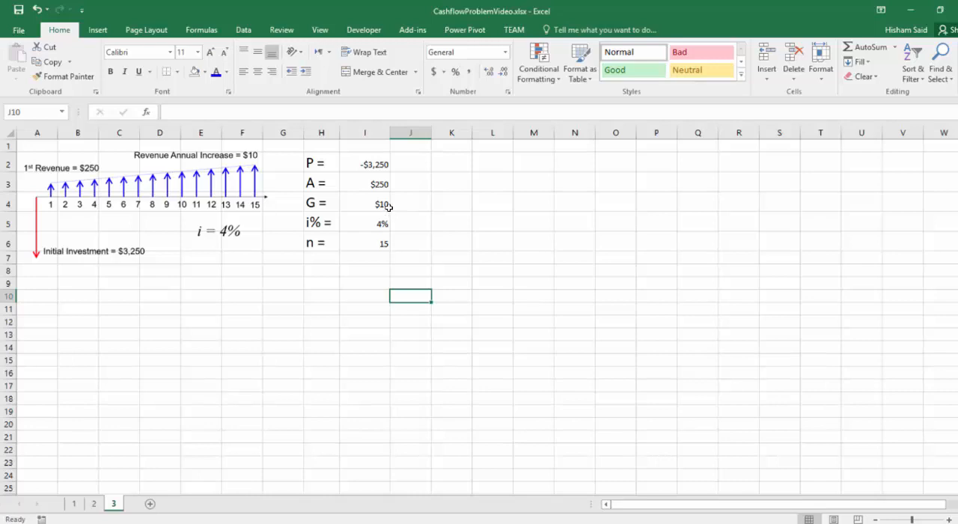
pyautogui.click(364, 245)
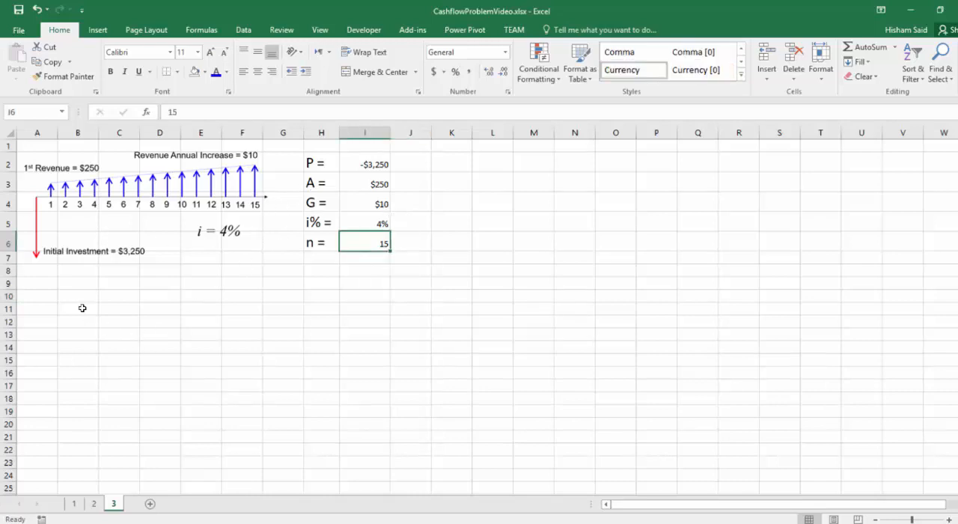
# Step: Label A9 "Year" and fill row 9 with the year series 1 to 15 across B9:P9
pyautogui.click(43, 284)
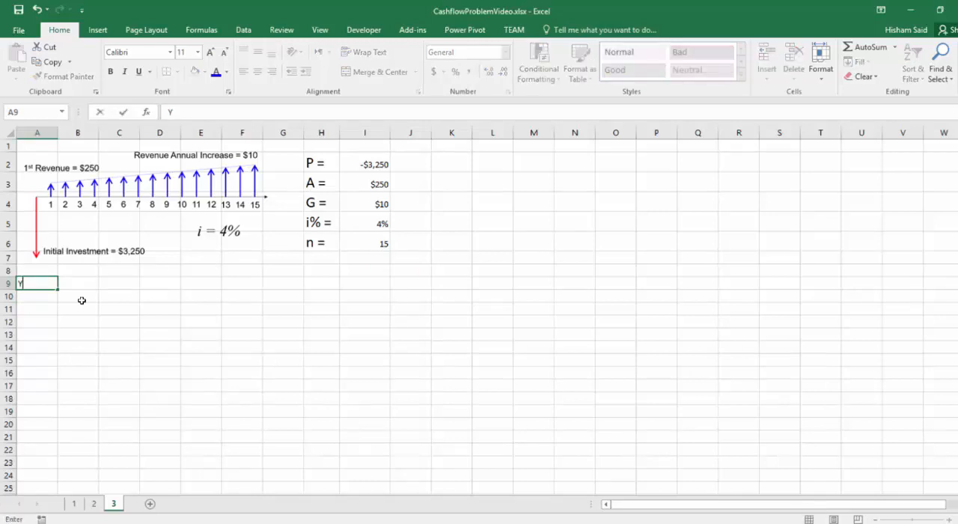
pyautogui.write('Year')
pyautogui.press('Tab')
pyautogui.write('1')
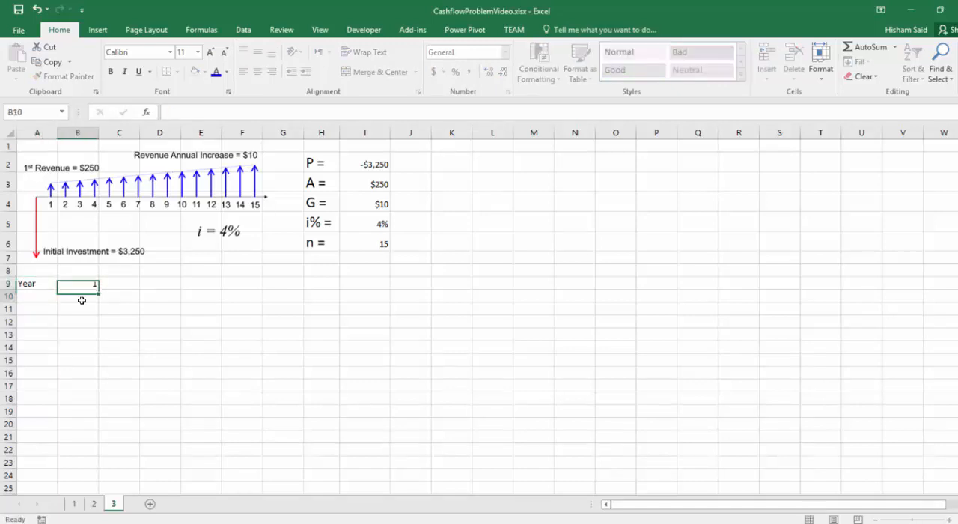
pyautogui.hotkey('ctrl', 'Return')
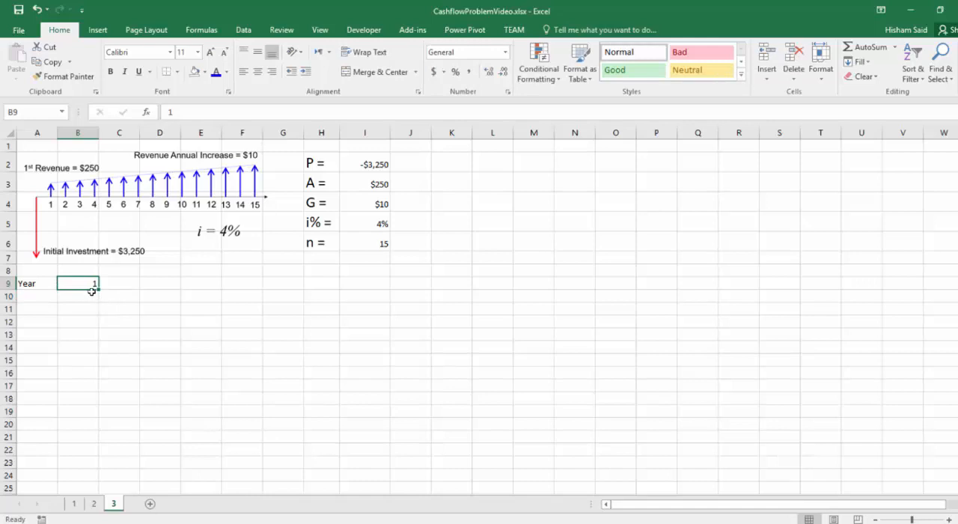
pyautogui.click(108, 284)
pyautogui.write('2')
pyautogui.press('Return')
pyautogui.moveTo(74, 283); pyautogui.dragTo(646, 295)
pyautogui.click(210, 324)
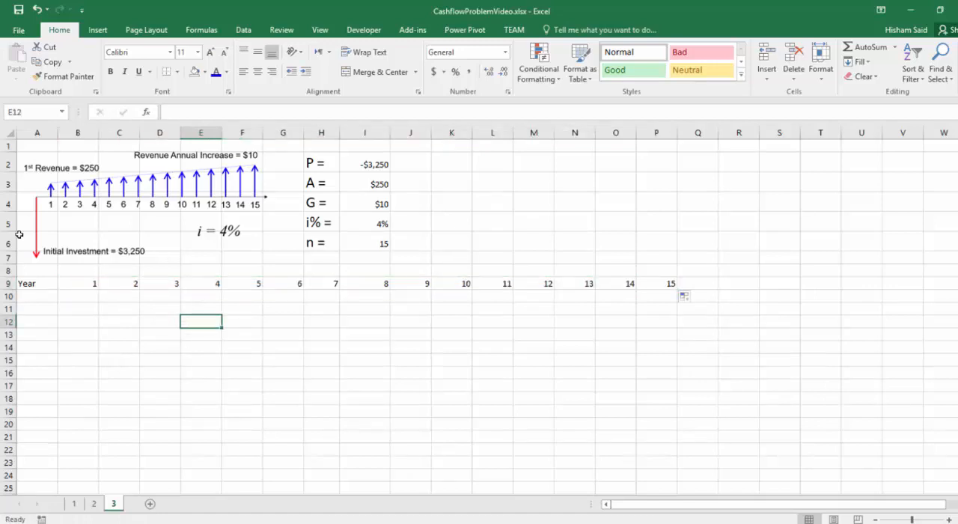
# Step: Label A10 "Cashflow" and widen column A slightly
pyautogui.click(38, 297)
pyautogui.write('Cashflow')
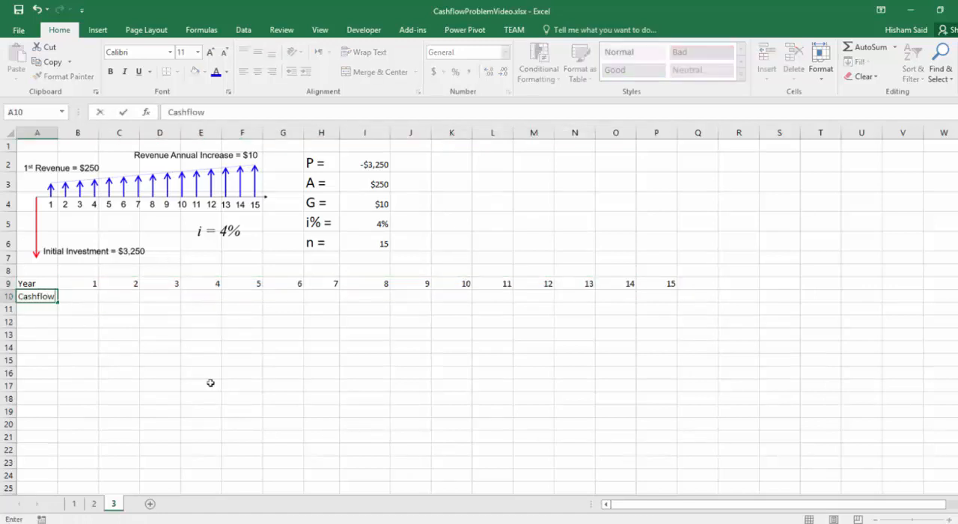
pyautogui.press('Return')
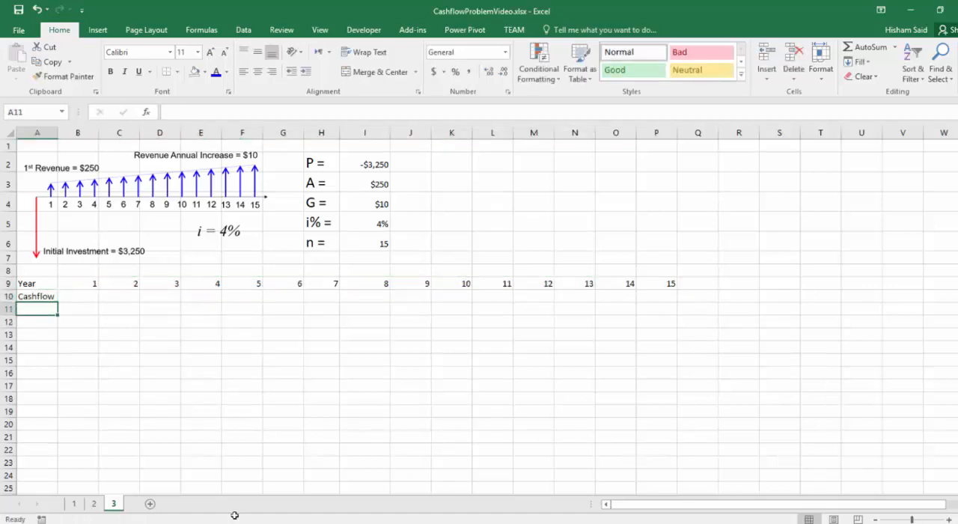
pyautogui.moveTo(58, 132); pyautogui.dragTo(67, 132)
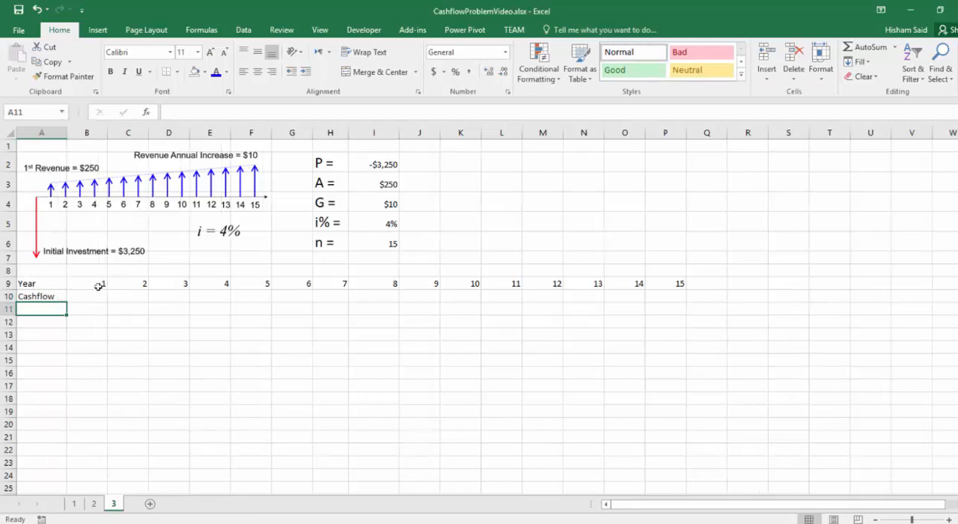
# Step: Change the A10 label to "Net Cashflow" and widen column A to fit it
pyautogui.doubleClick(23, 297)
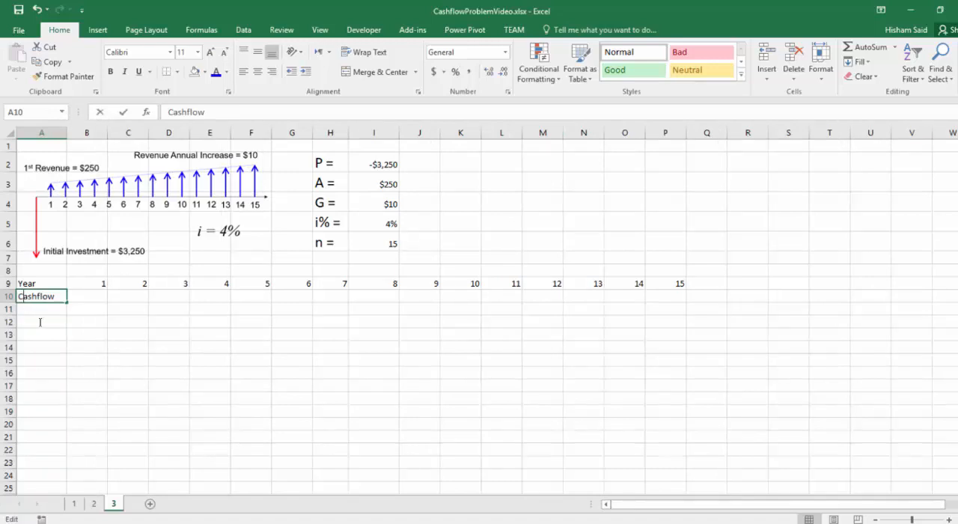
pyautogui.write('Net')
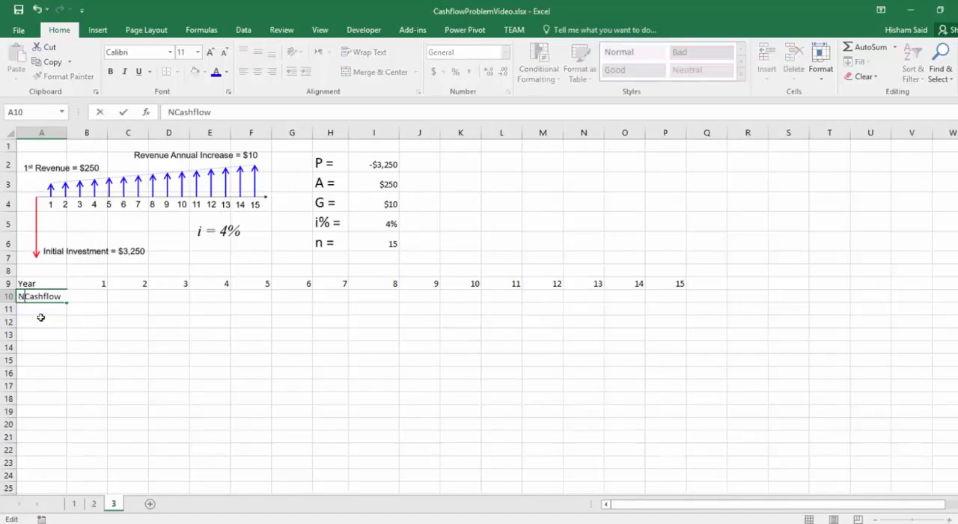
pyautogui.press('Return')
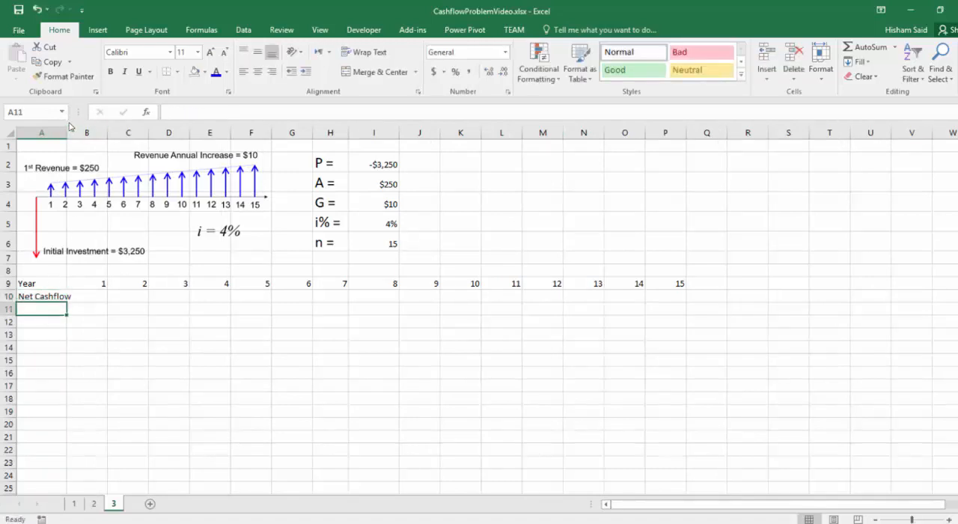
pyautogui.moveTo(65, 132); pyautogui.dragTo(81, 132)
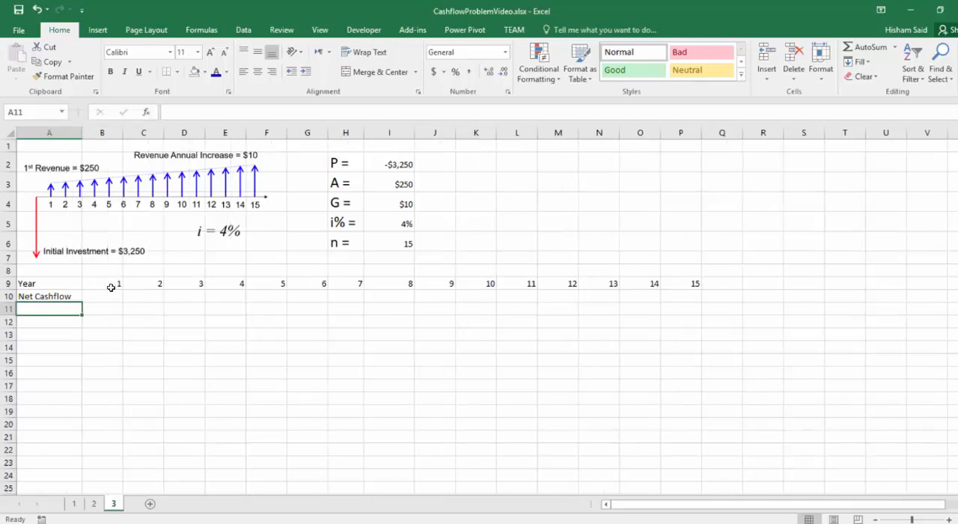
# Step: Move the year series 1 to 15 one column over to C9:Q9 and enter 0 in B9
pyautogui.click(8, 295)
pyautogui.click(117, 295)
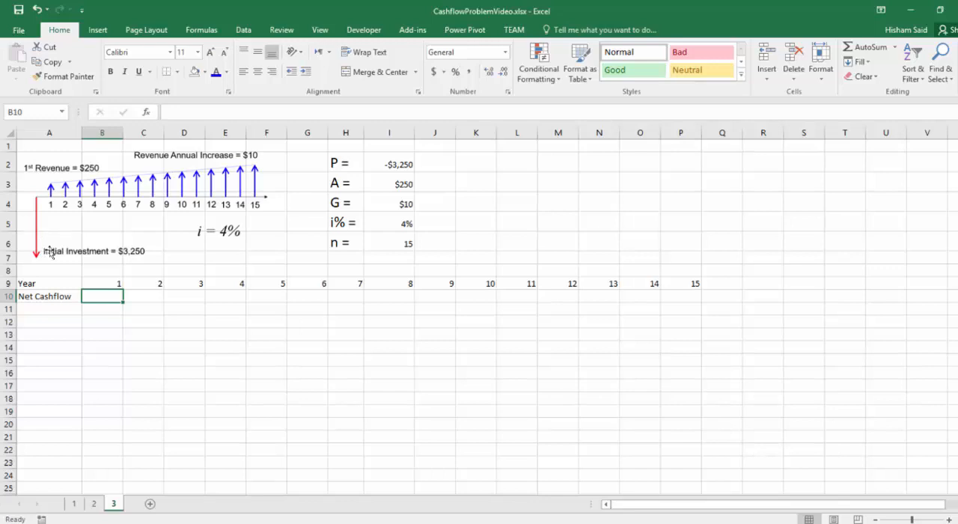
pyautogui.moveTo(105, 283); pyautogui.dragTo(695, 281)
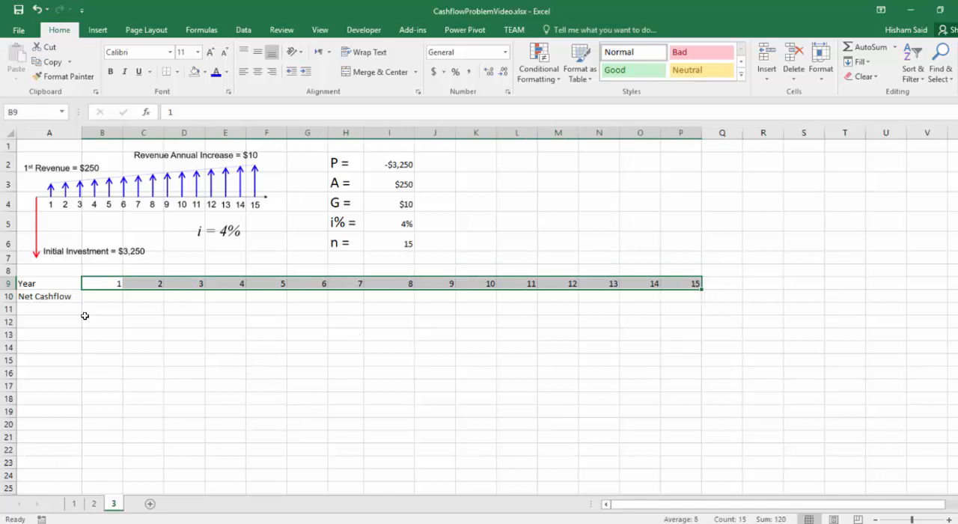
pyautogui.moveTo(102, 293); pyautogui.dragTo(81, 234)
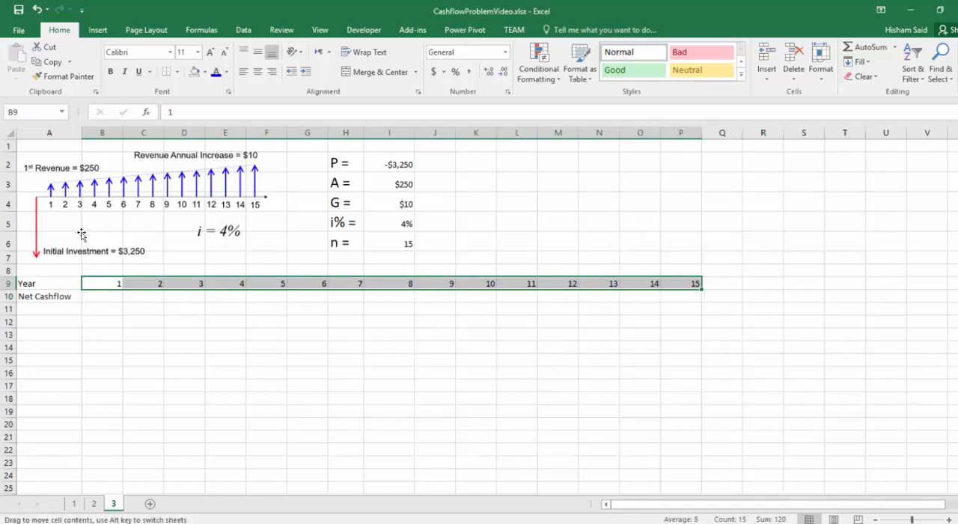
pyautogui.moveTo(107, 295); pyautogui.dragTo(148, 295)
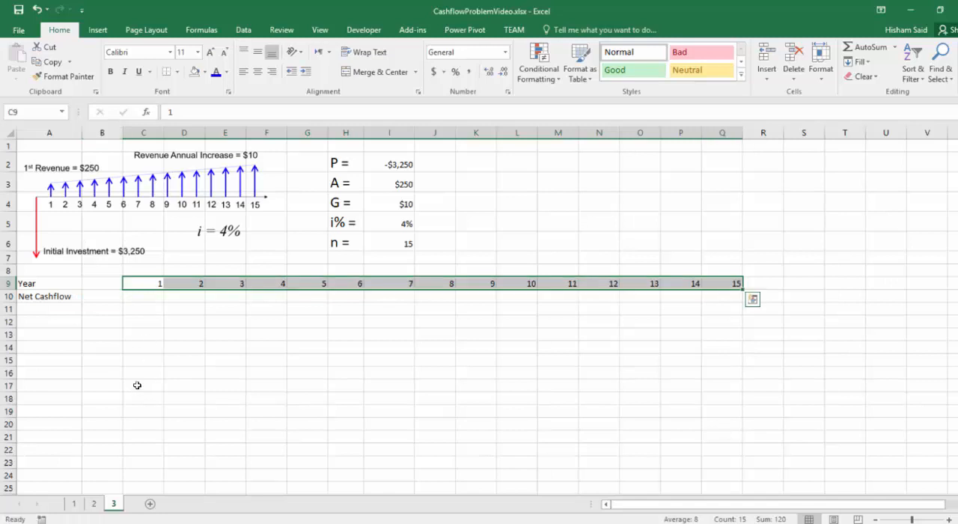
pyautogui.press('Left')
pyautogui.write('0')
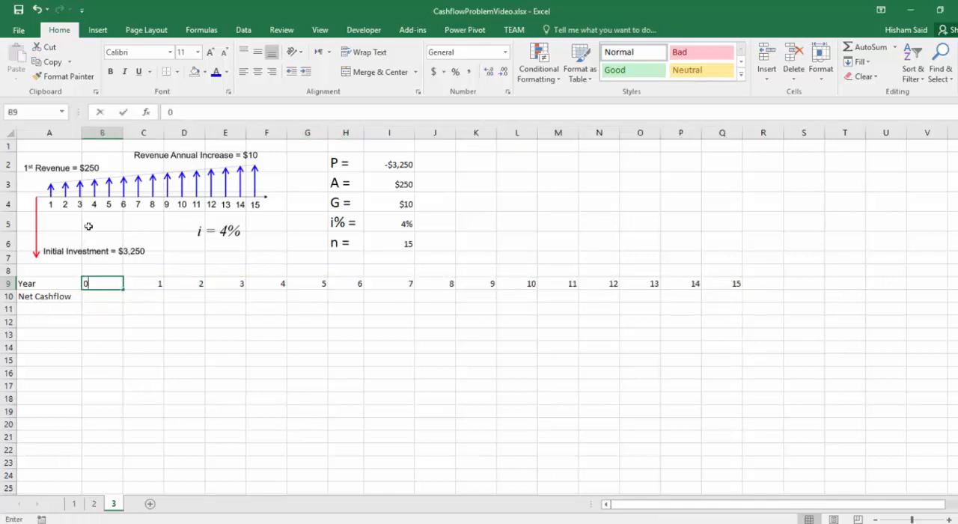
pyautogui.press('Return')
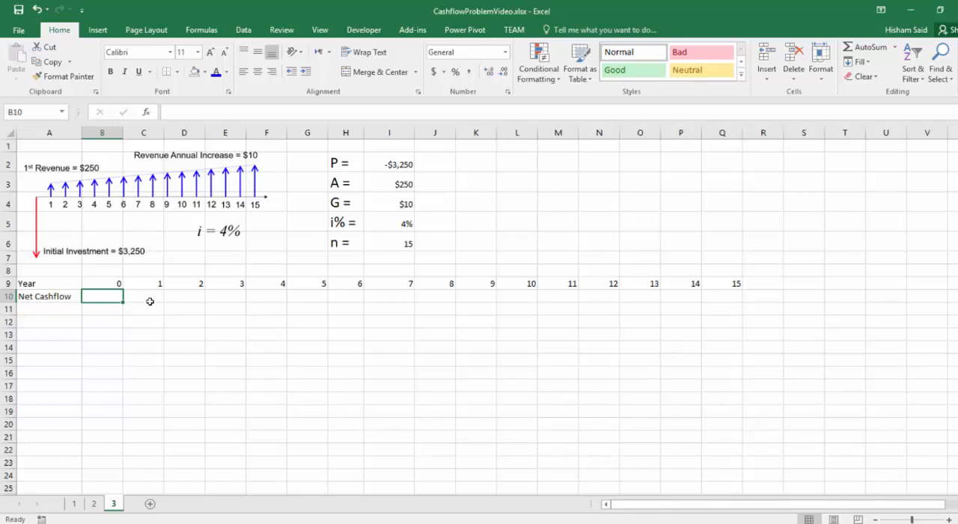
# Step: Enter 3250 as the year 0 net cashflow in B10
pyautogui.write('3250')
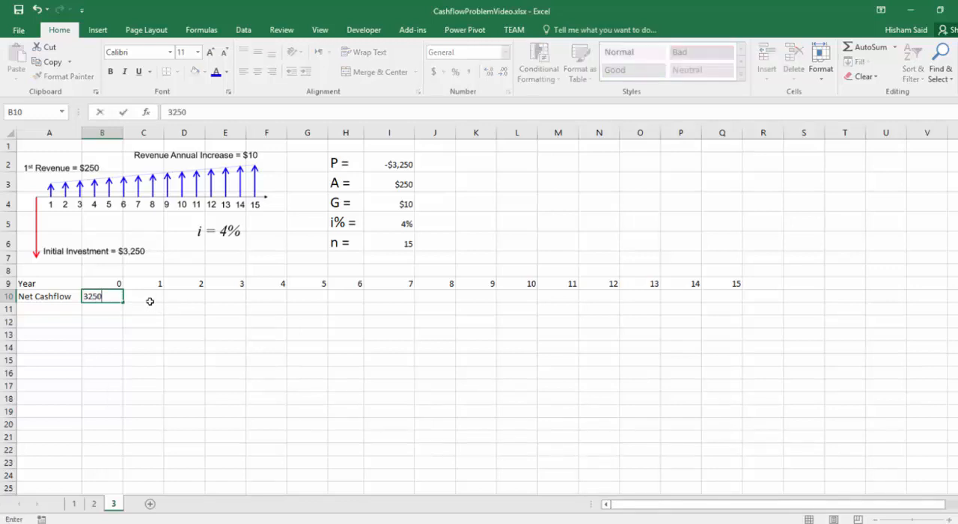
pyautogui.press('Return')
pyautogui.click(101, 296)
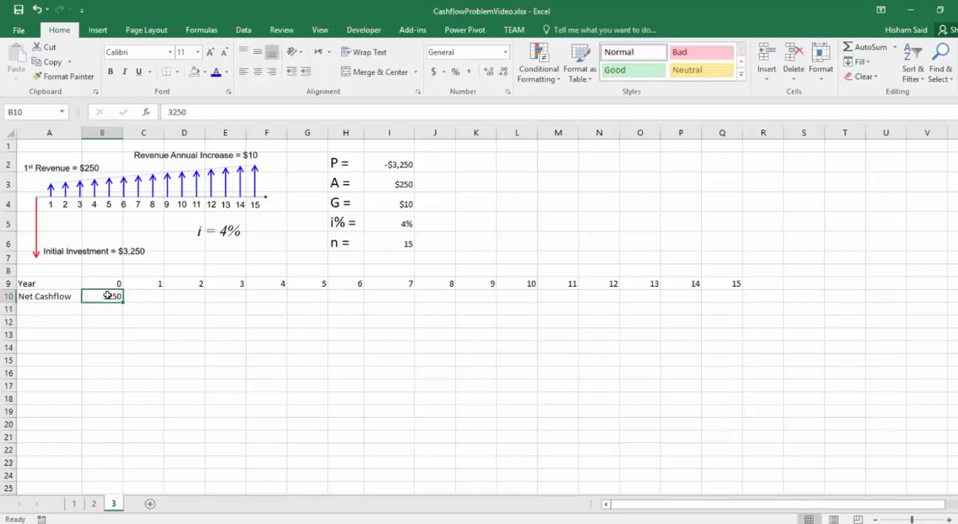
# Step: Copy the currency format of the P value in I2 onto B10 with Format Painter
pyautogui.click(378, 164)
pyautogui.click(64, 76)
pyautogui.click(102, 309)
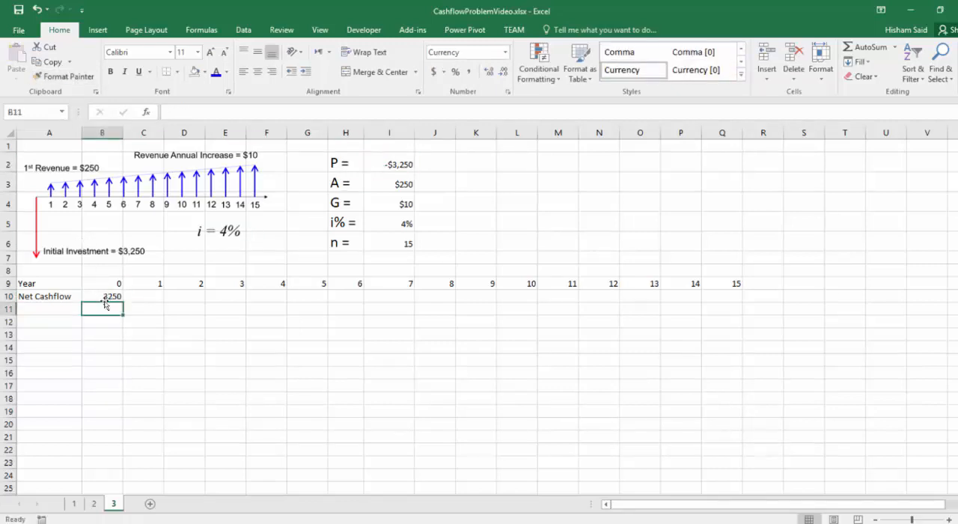
pyautogui.click(389, 164)
pyautogui.click(64, 76)
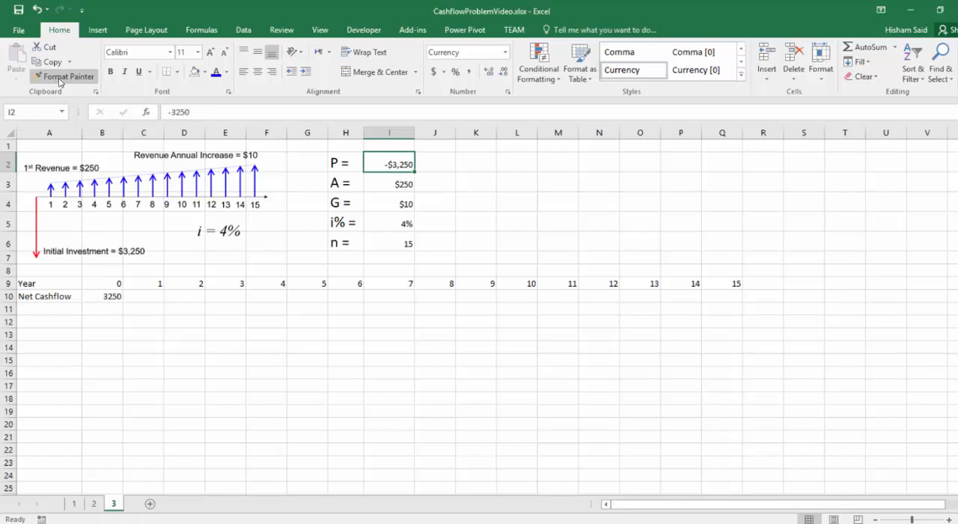
pyautogui.click(112, 297)
pyautogui.click(138, 322)
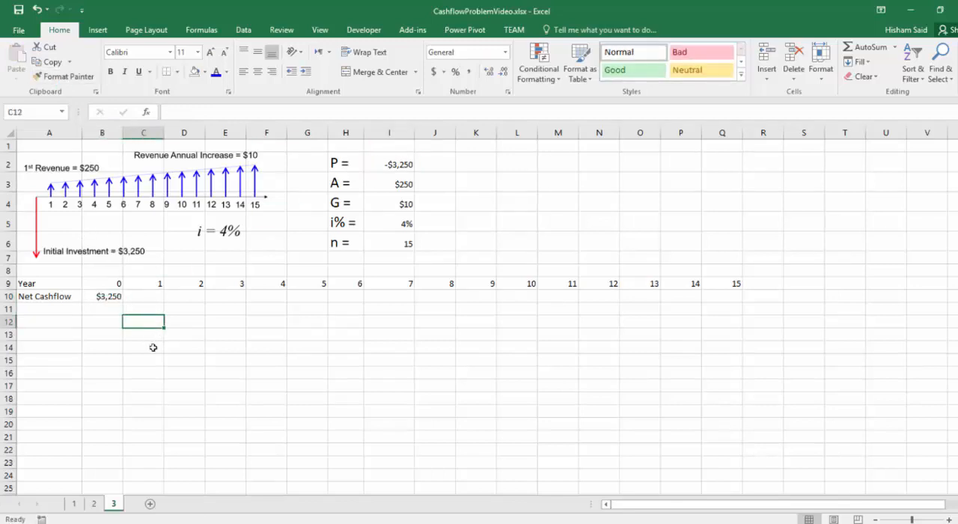
# Step: Make the year 0 net cashflow in B10 negative, as -3250
pyautogui.click(102, 298)
pyautogui.doubleClick(102, 301)
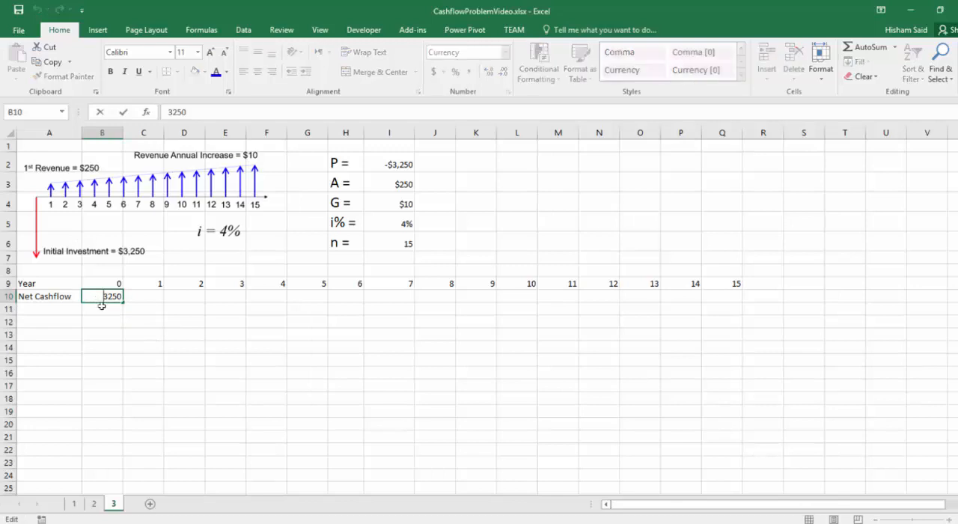
pyautogui.write('-')
pyautogui.press('Return')
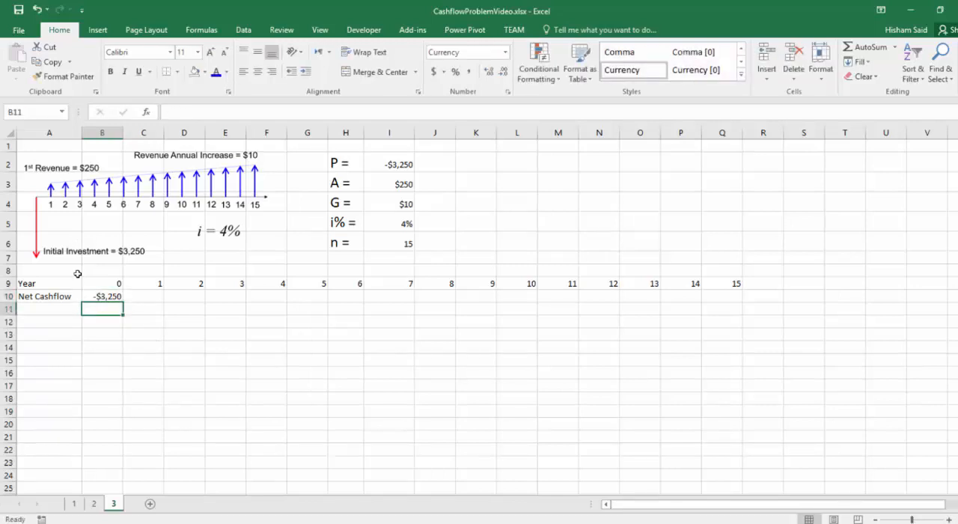
# Step: Replace the typed year 0 cashflow in B10 with the formula =I2, linking it to the P value
pyautogui.click(148, 295)
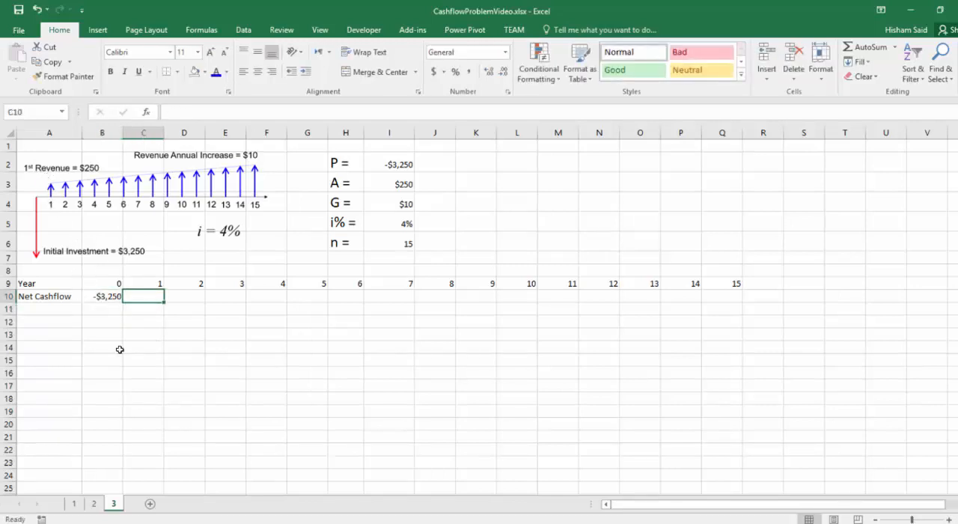
pyautogui.click(103, 297)
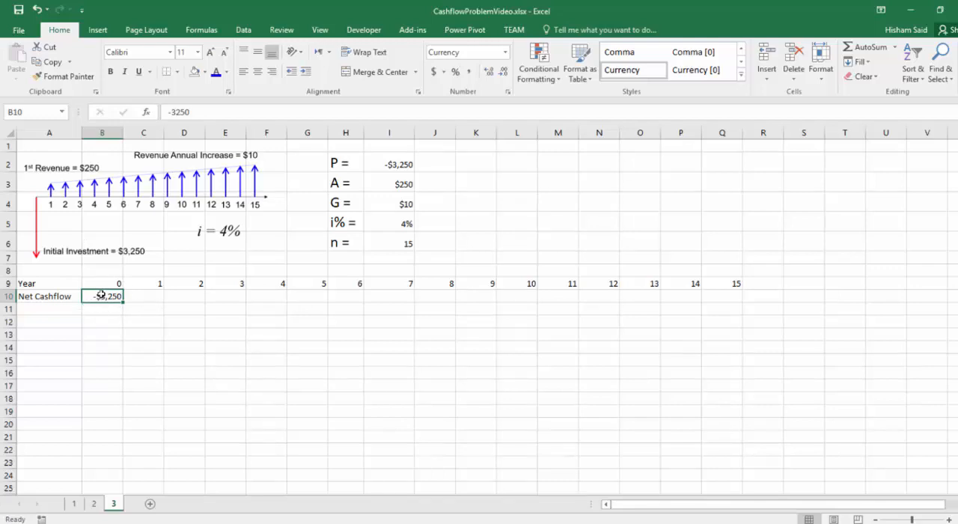
pyautogui.write('=')
pyautogui.click(389, 163)
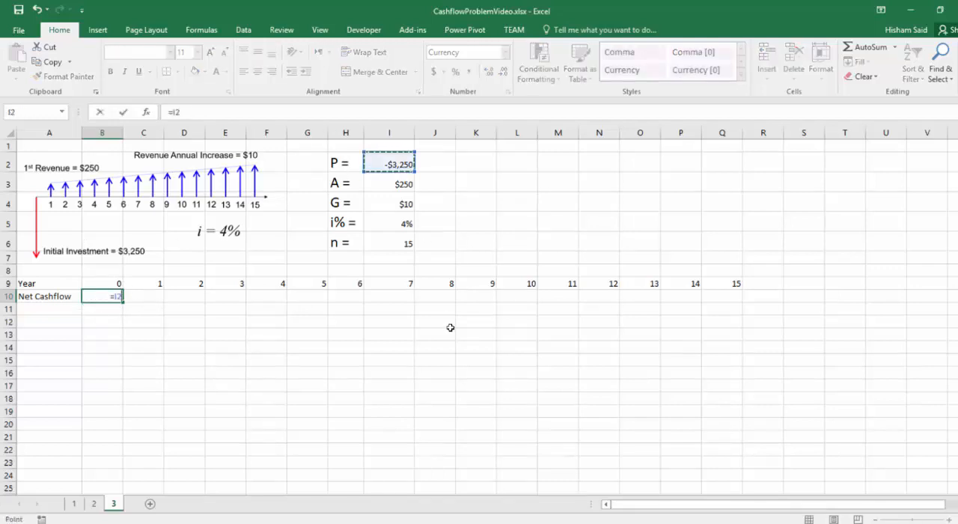
pyautogui.press('Return')
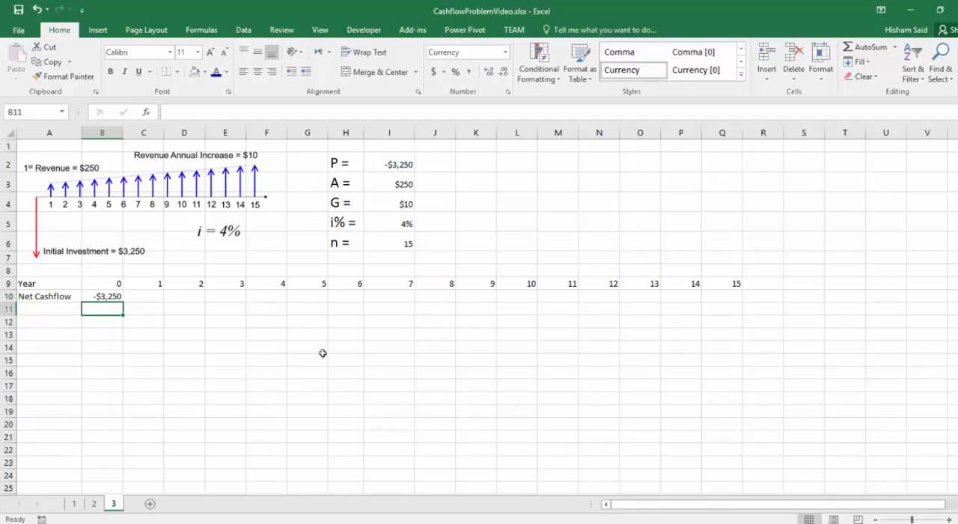
# Step: Link the year 1 net cashflow in C10 to the A value with the formula =I3
pyautogui.click(151, 299)
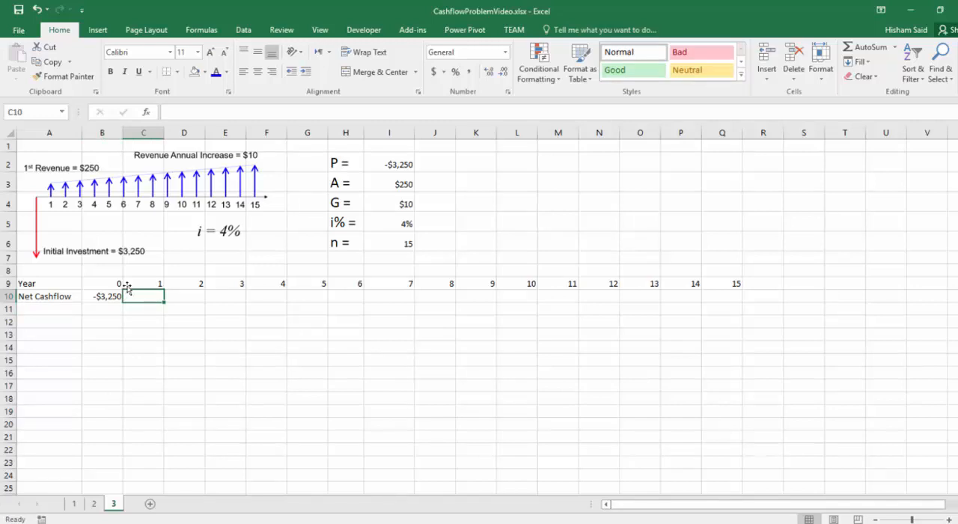
pyautogui.write('=')
pyautogui.click(389, 182)
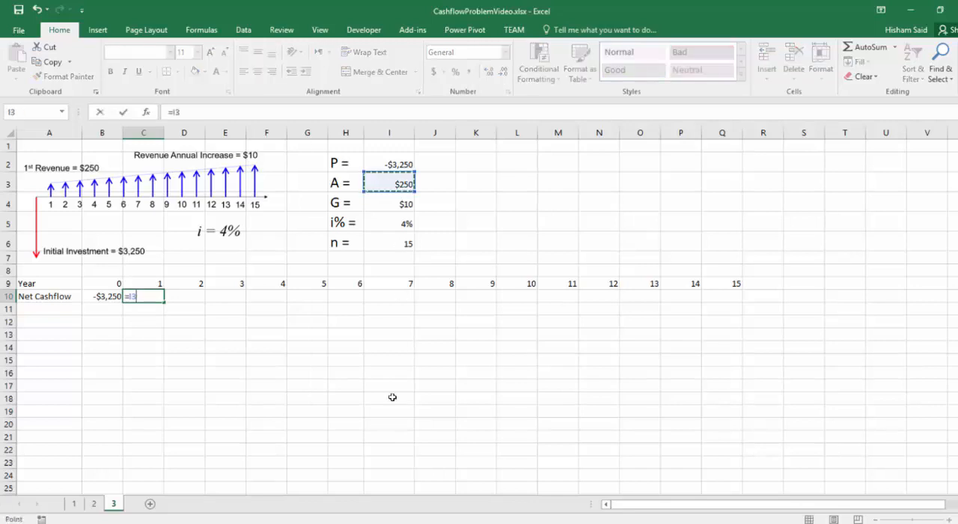
pyautogui.press('Return')
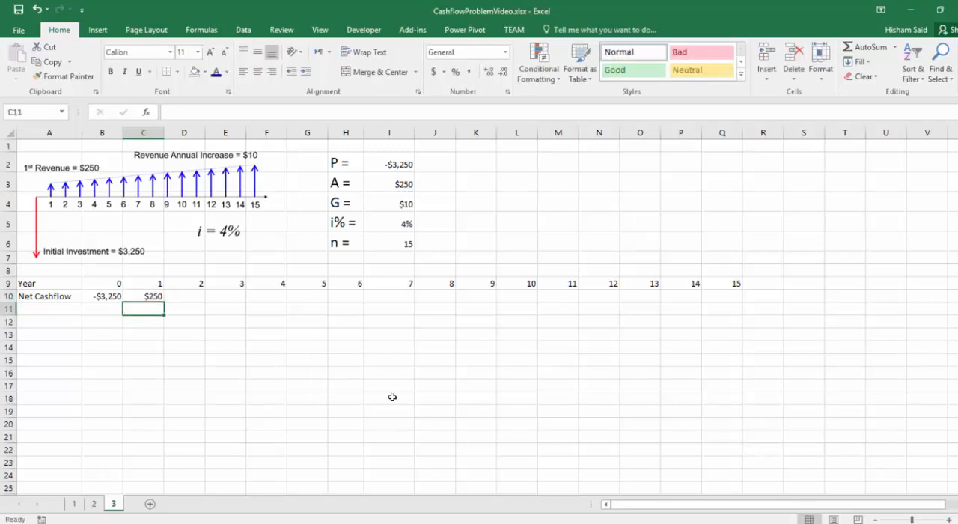
# Step: Calculate the year 2 net cashflow in D10 with the formula =C10+I4, adding G to the previous year
pyautogui.click(177, 298)
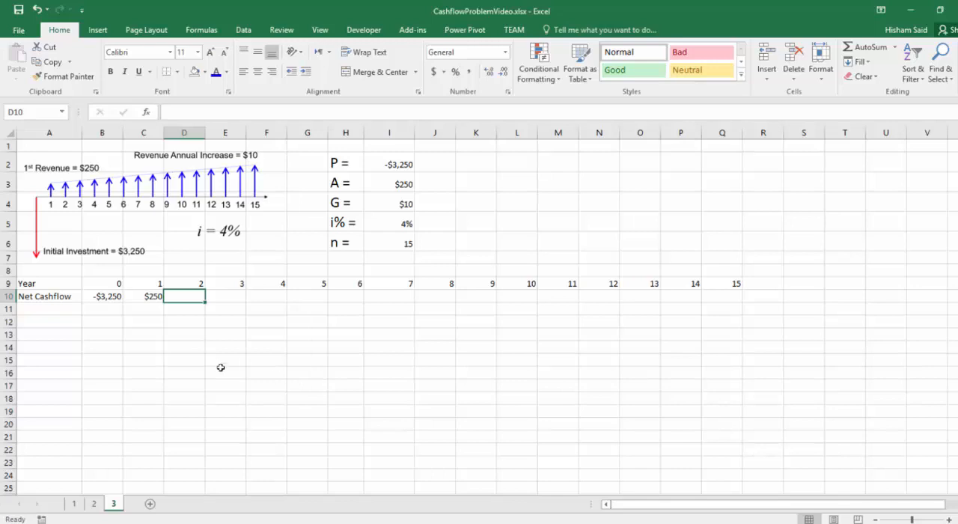
pyautogui.write('=')
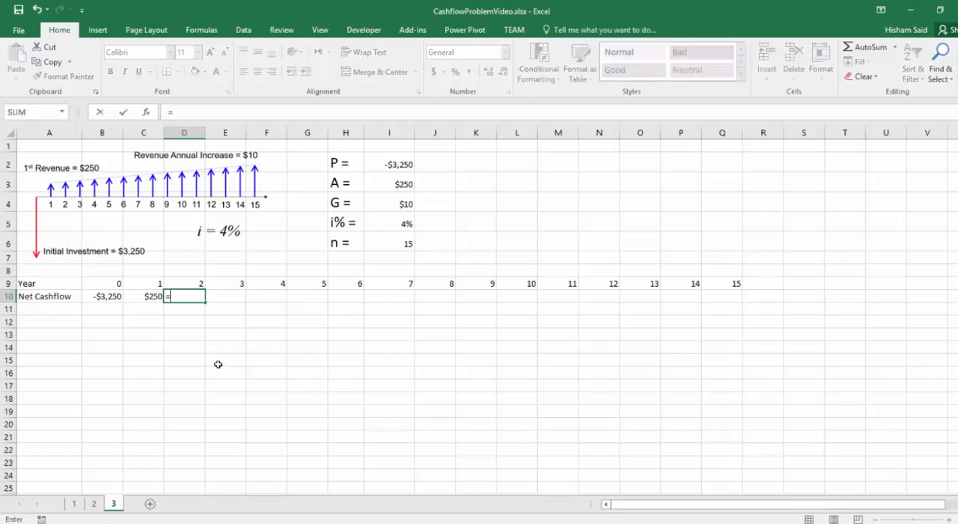
pyautogui.click(134, 294)
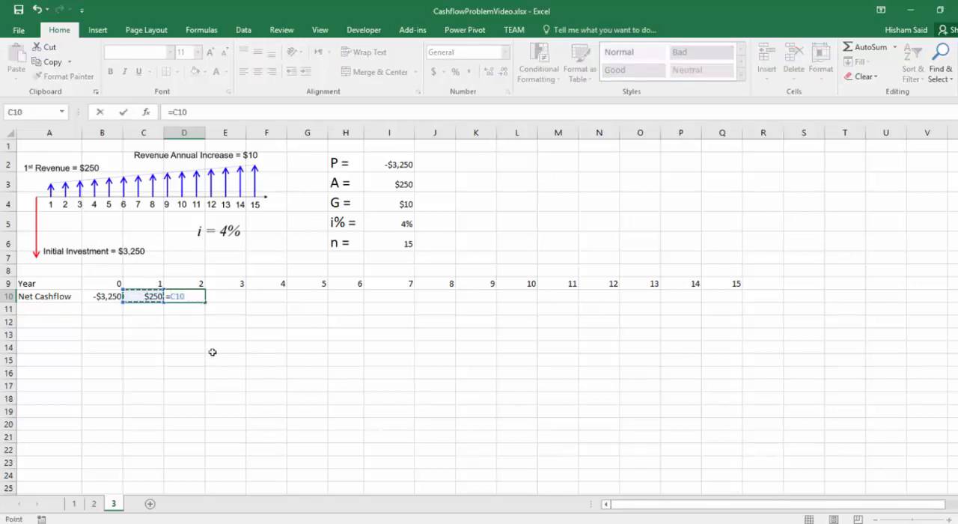
pyautogui.write('+')
pyautogui.click(403, 204)
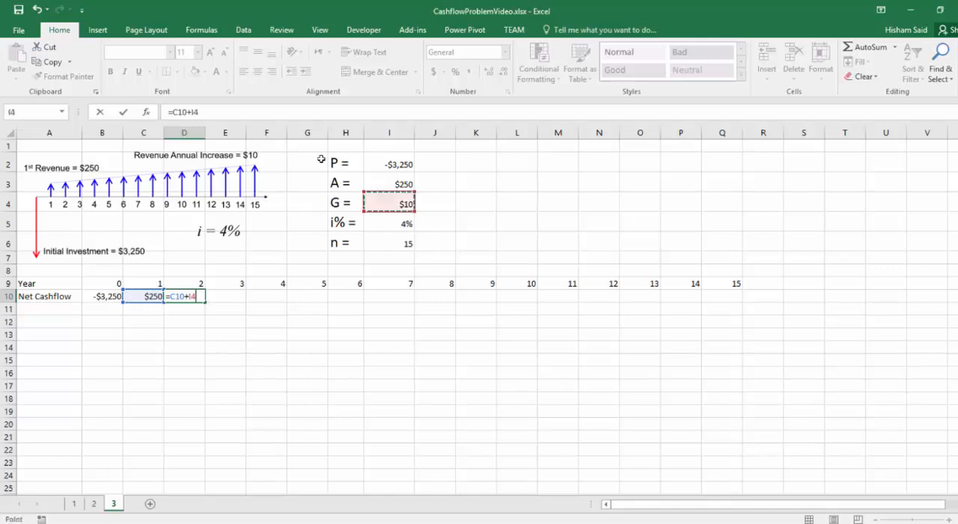
pyautogui.press('Return')
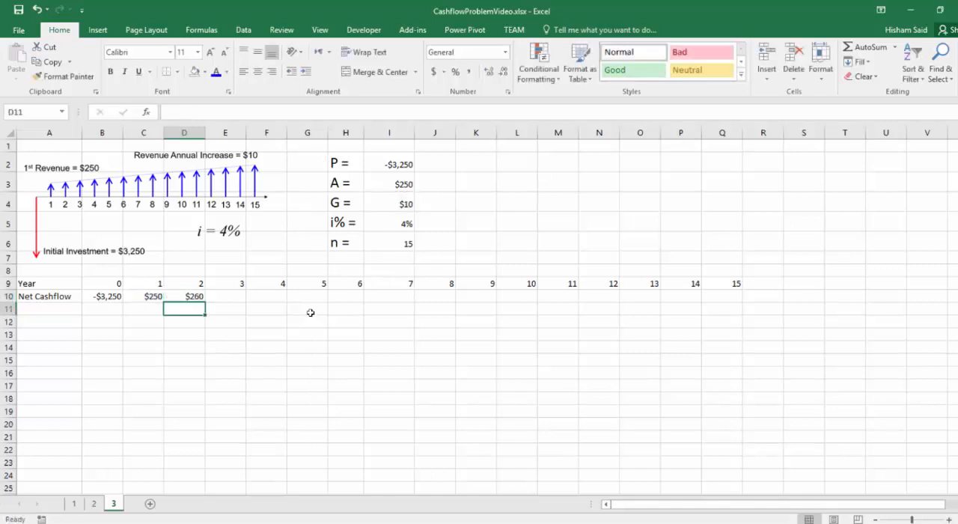
# Step: Try filling the D10 formula across row 10 through Q10, and undo the fill
pyautogui.click(179, 296)
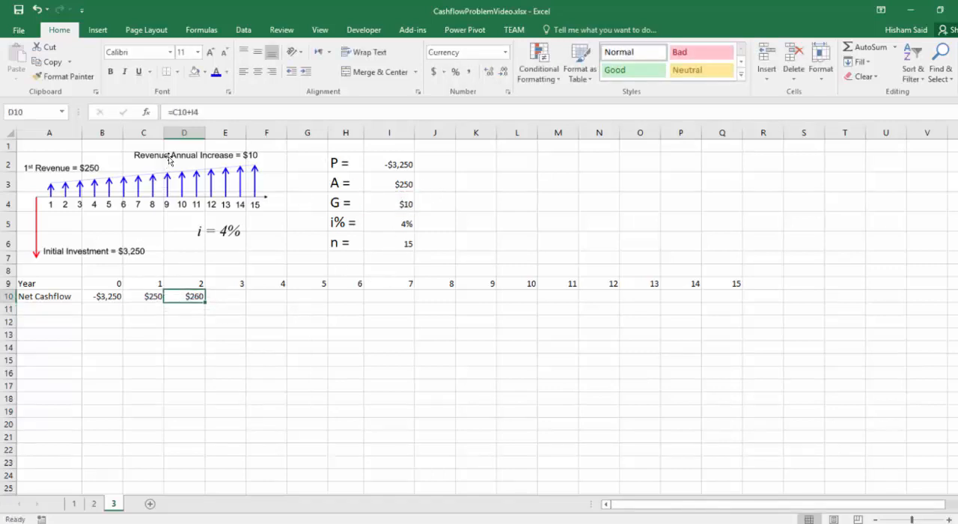
pyautogui.click(180, 111)
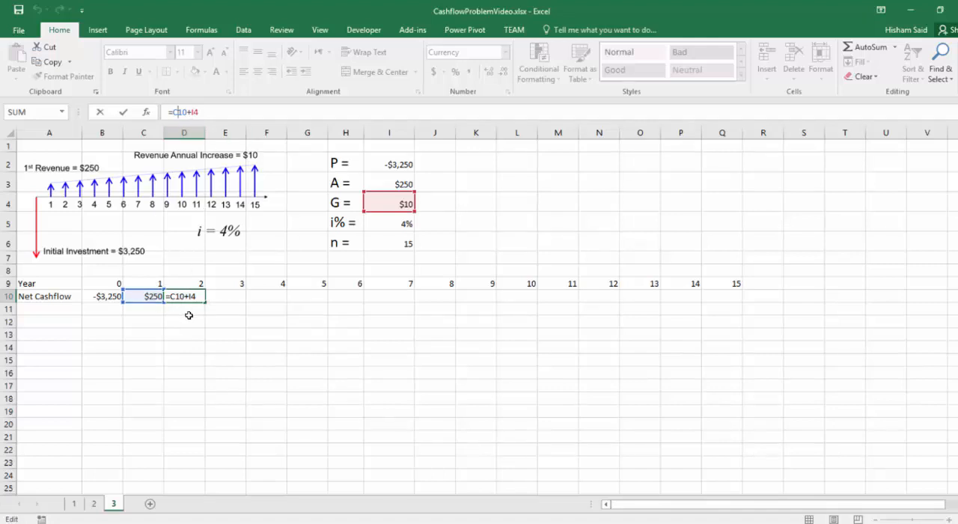
pyautogui.hotkey('ctrl', 'Return')
pyautogui.moveTo(164, 243); pyautogui.dragTo(744, 299)
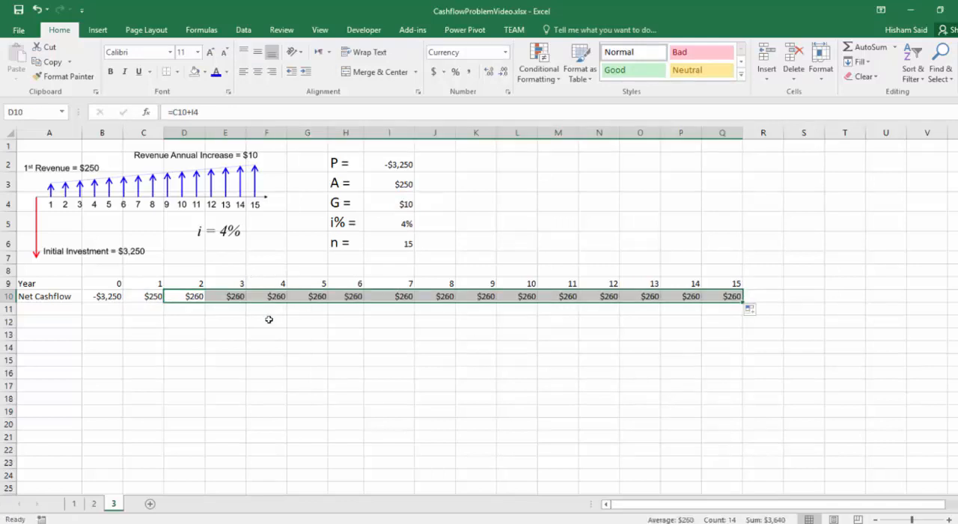
pyautogui.hotkey('ctrl', 'z')
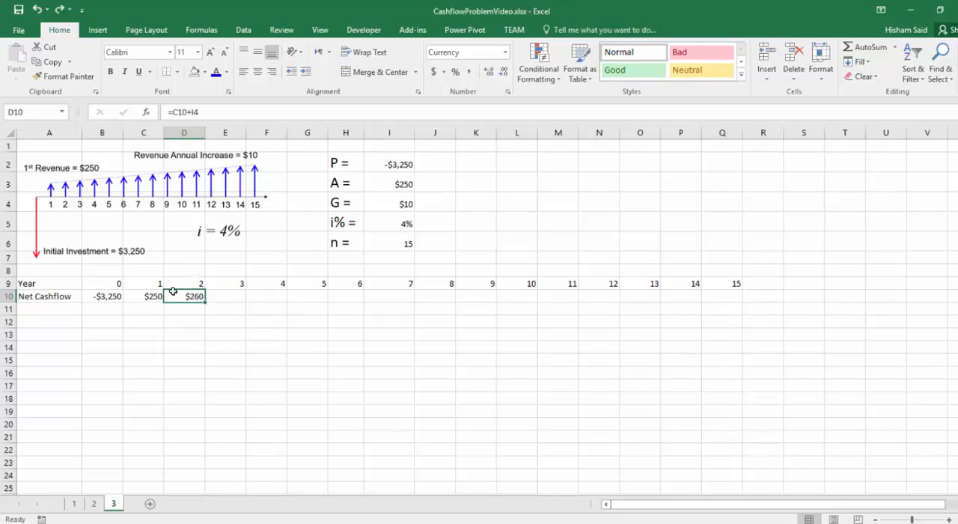
pyautogui.click(195, 112)
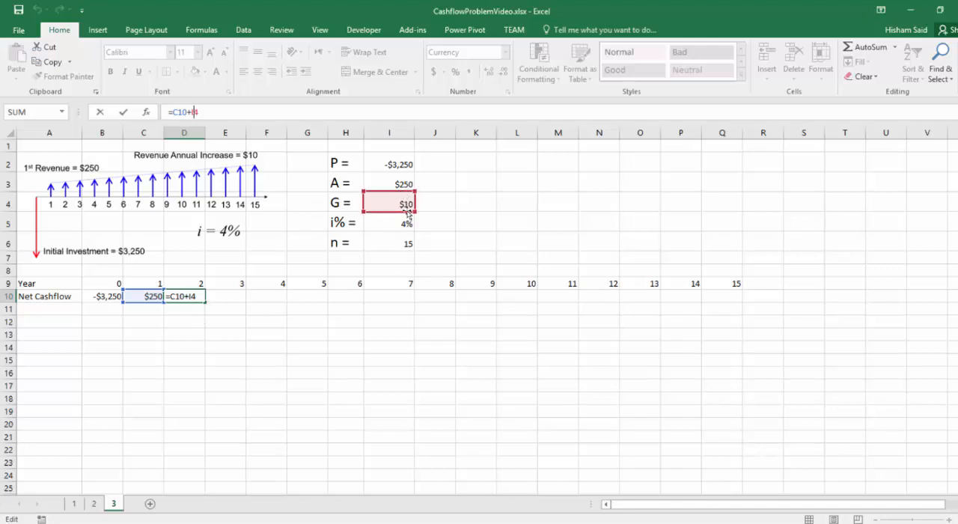
pyautogui.press('Return')
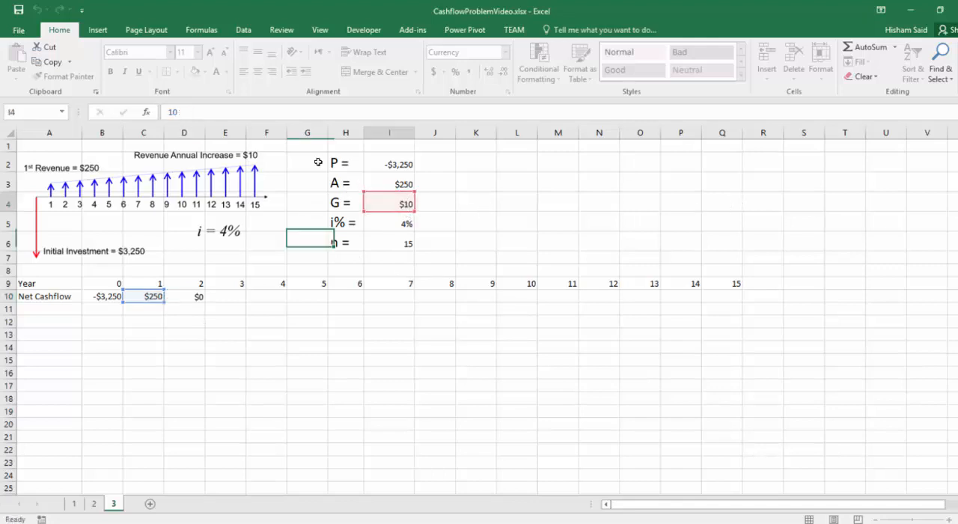
pyautogui.click(401, 200)
# Step: Make the G reference in the year 2 formula in D10 absolute so it reads =C10+$I$4
pyautogui.click(184, 295)
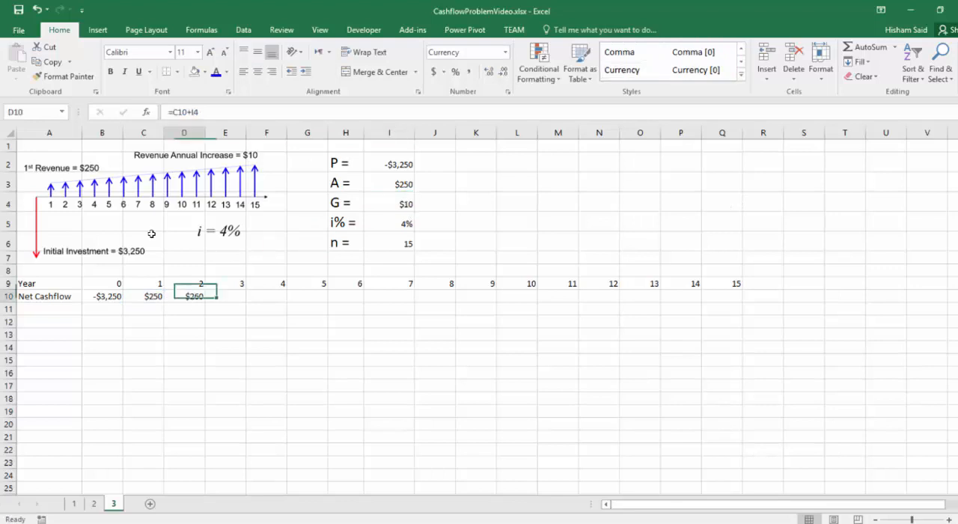
pyautogui.click(193, 111)
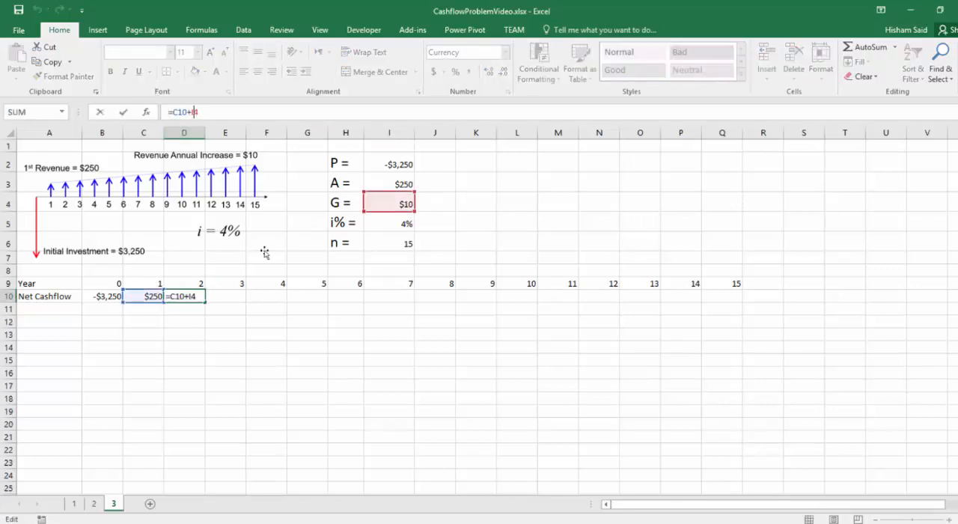
pyautogui.press('F4')
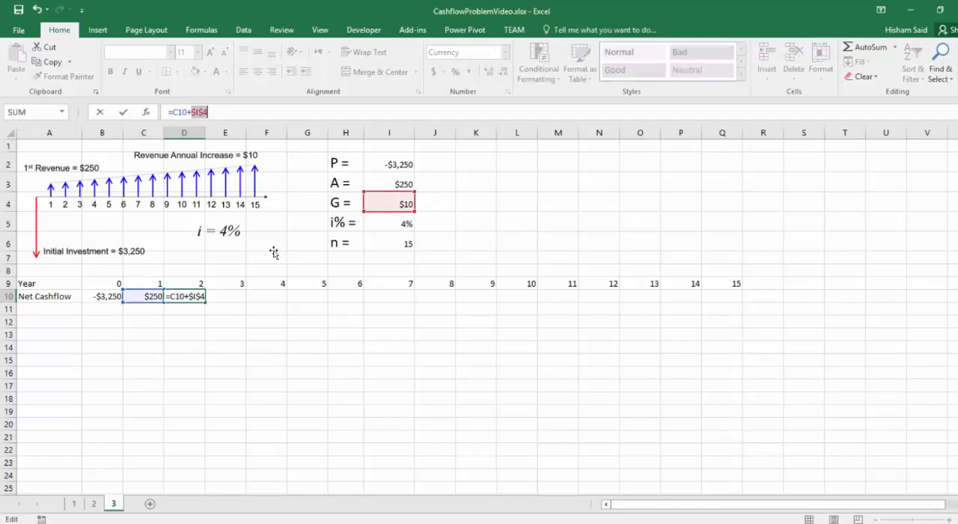
pyautogui.press('Return')
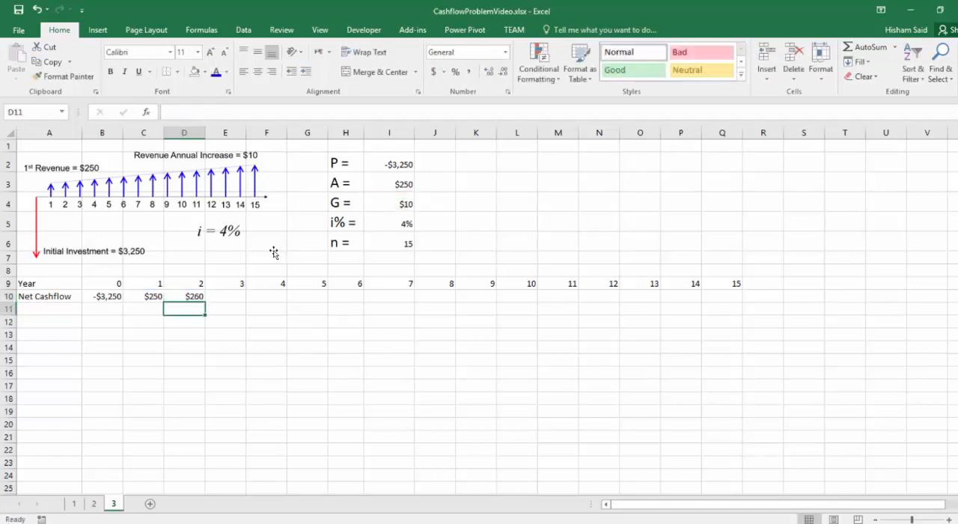
# Step: Fill the D10 formula across row 10 through Q10 and check the cell references in the year 6 formula in H10
pyautogui.click(196, 288)
pyautogui.click(192, 298)
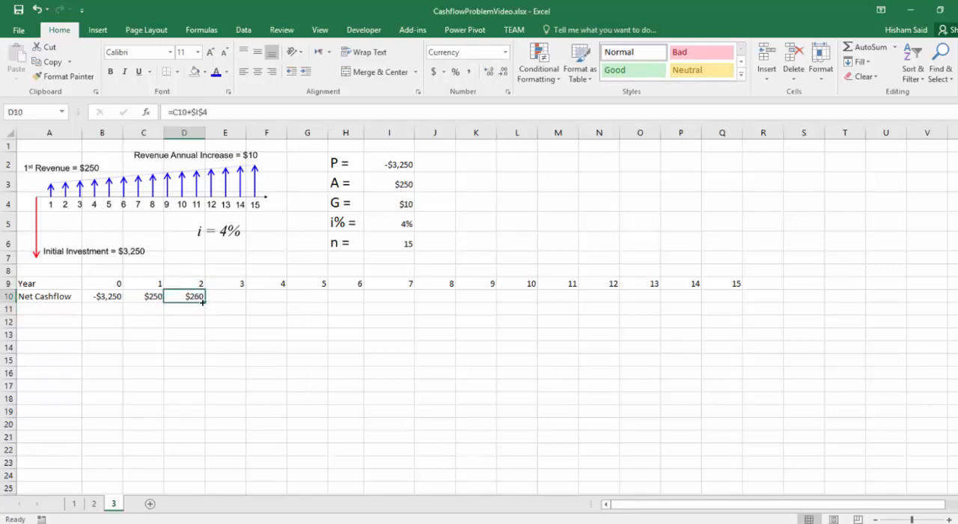
pyautogui.moveTo(205, 303); pyautogui.dragTo(729, 303)
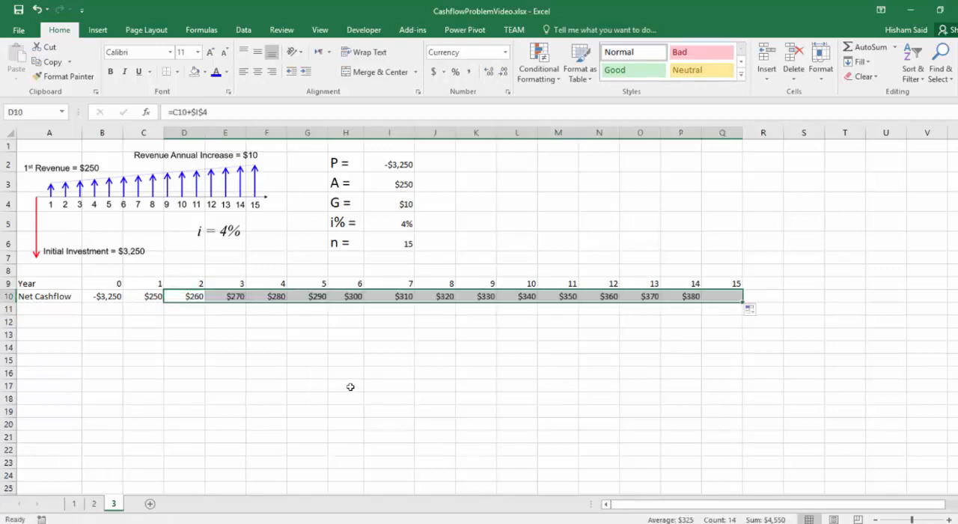
pyautogui.click(344, 296)
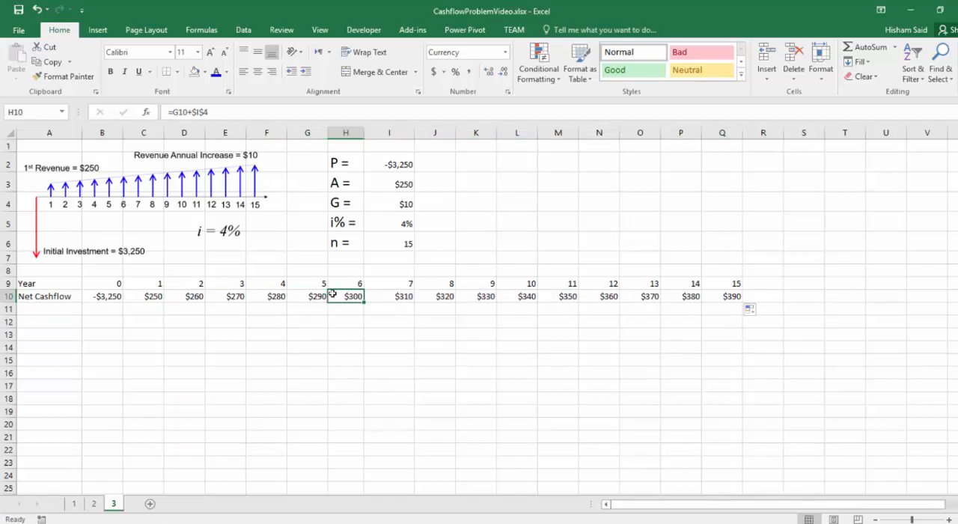
pyautogui.press('F2')
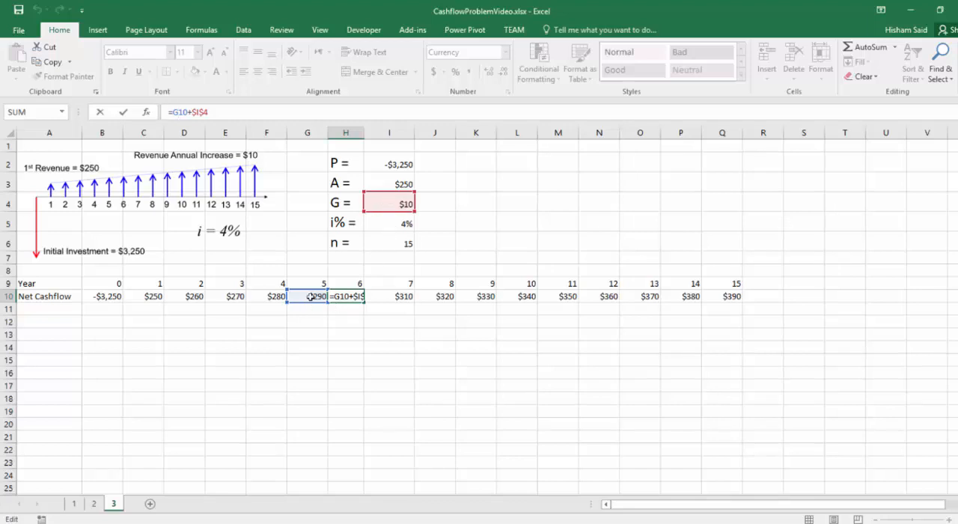
pyautogui.press('Return')
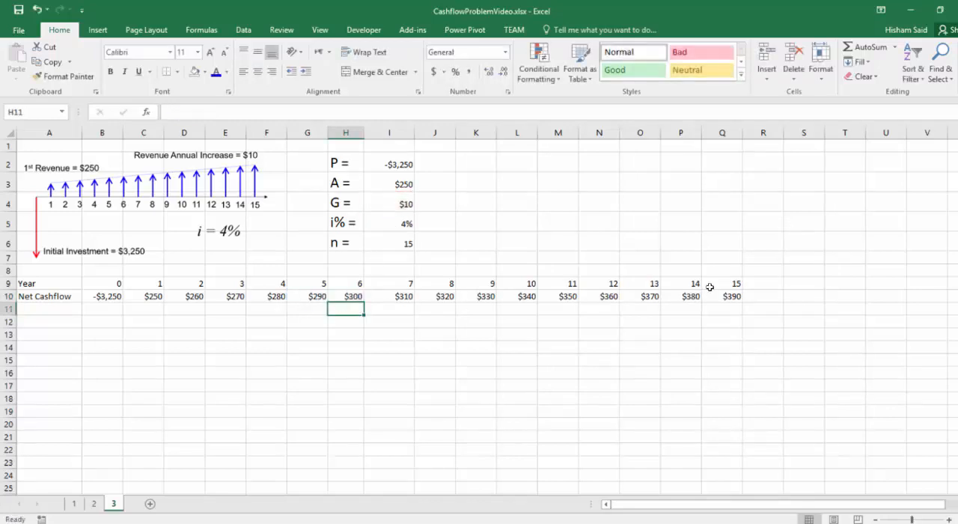
pyautogui.click(725, 303)
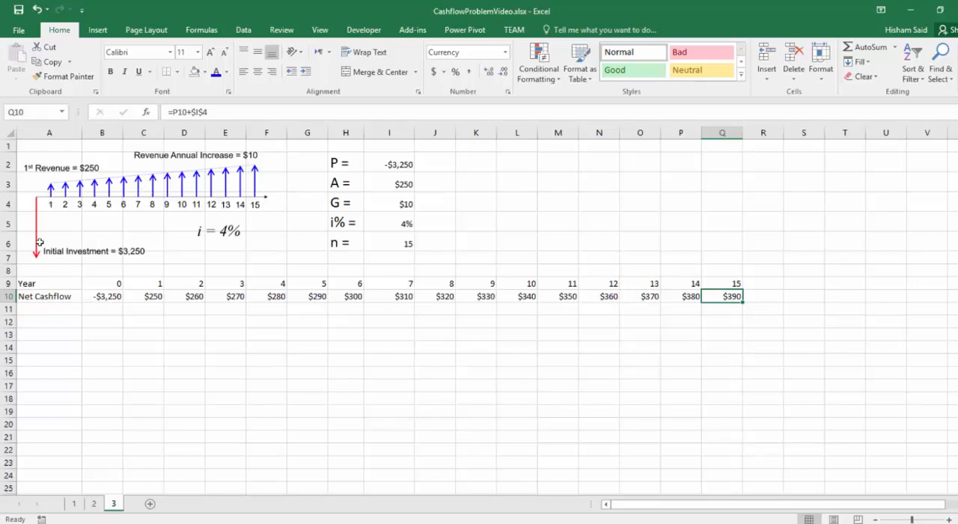
# Step: Label A11 "Discounted Net Cahsflow" and widen column A to fit the text
pyautogui.click(56, 309)
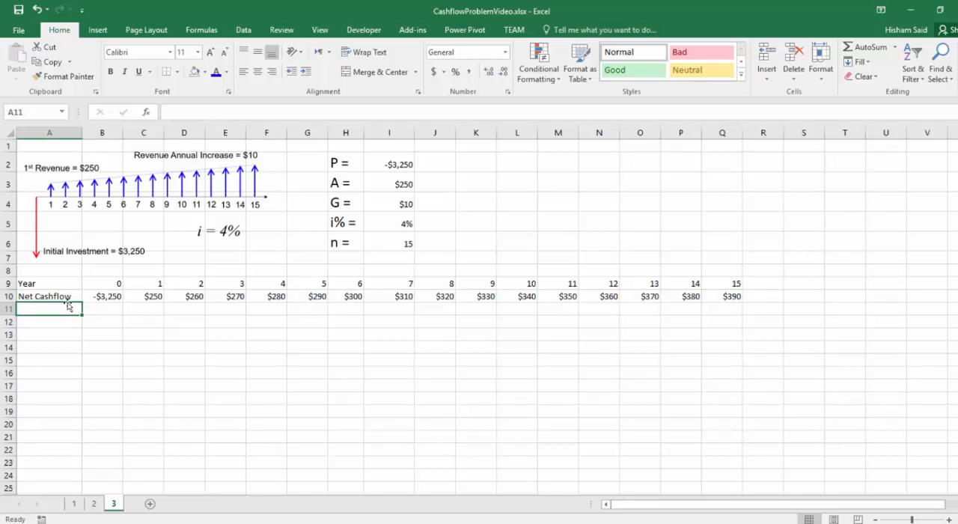
pyautogui.write('Discounted')
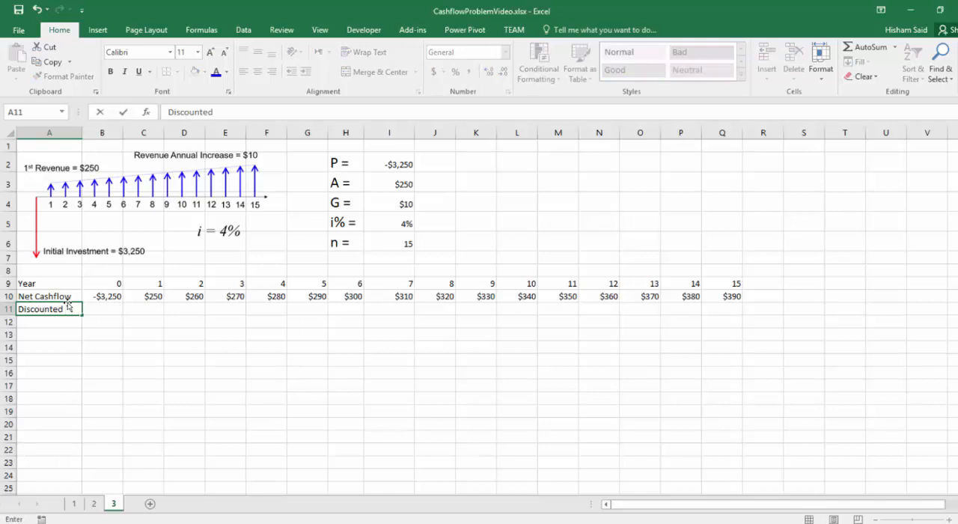
pyautogui.write(' Net Cahsflow')
pyautogui.press('Return')
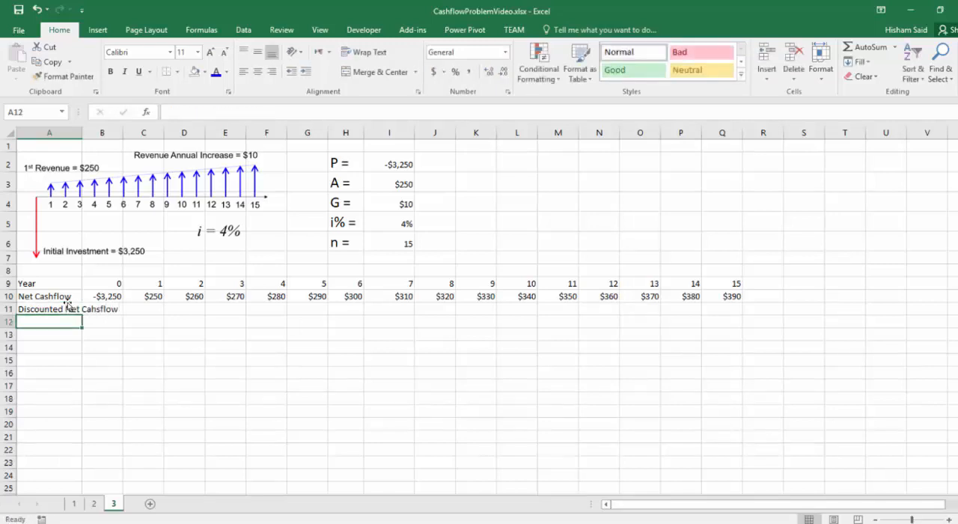
pyautogui.moveTo(82, 136); pyautogui.dragTo(131, 136)
pyautogui.click(152, 310)
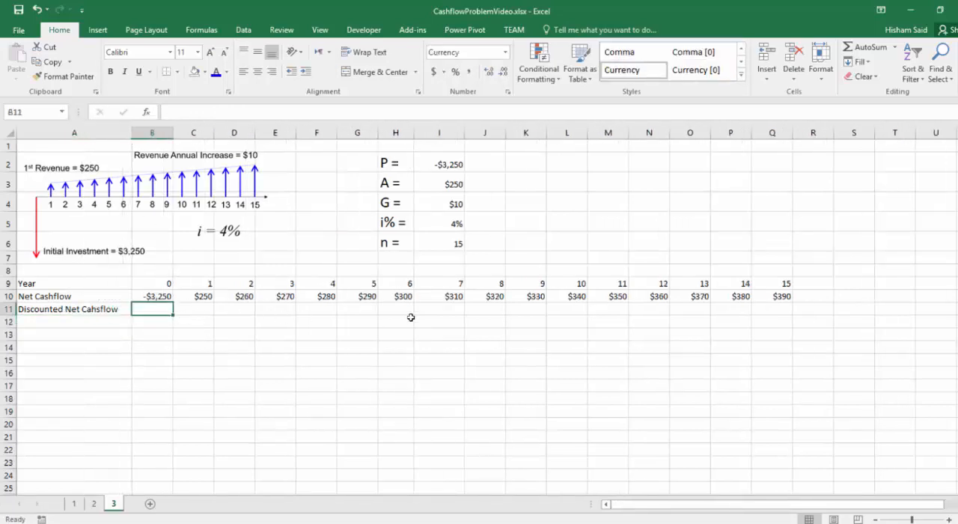
pyautogui.moveTo(238, 297); pyautogui.dragTo(790, 299)
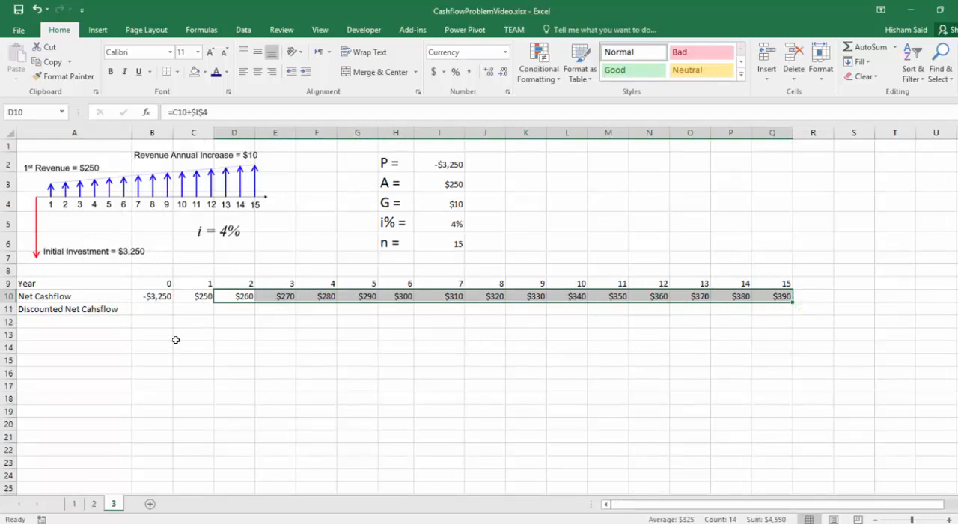
pyautogui.click(148, 310)
pyautogui.write('=')
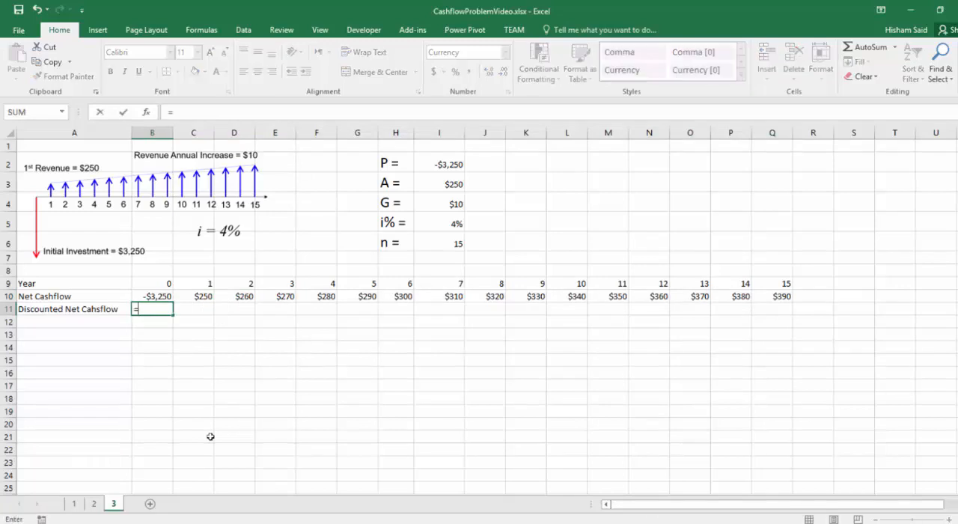
pyautogui.write('p')
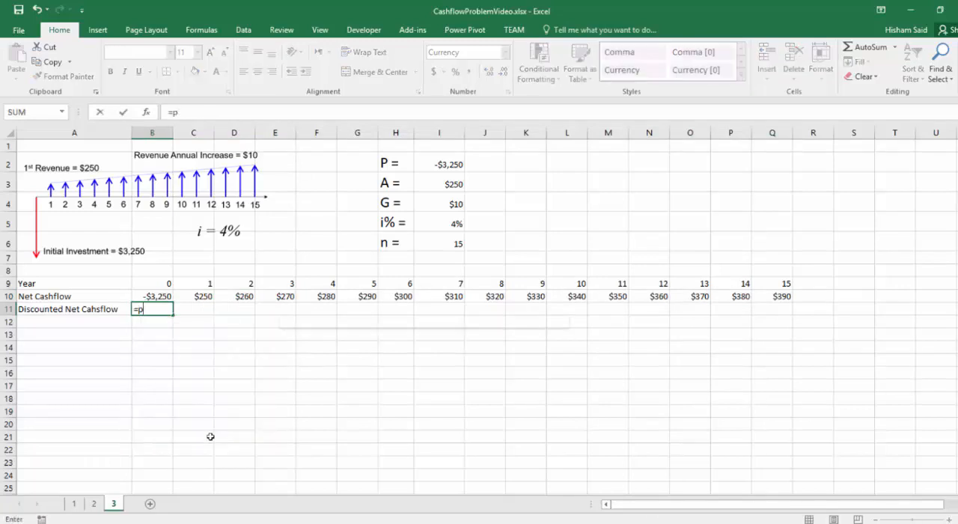
pyautogui.write('v(')
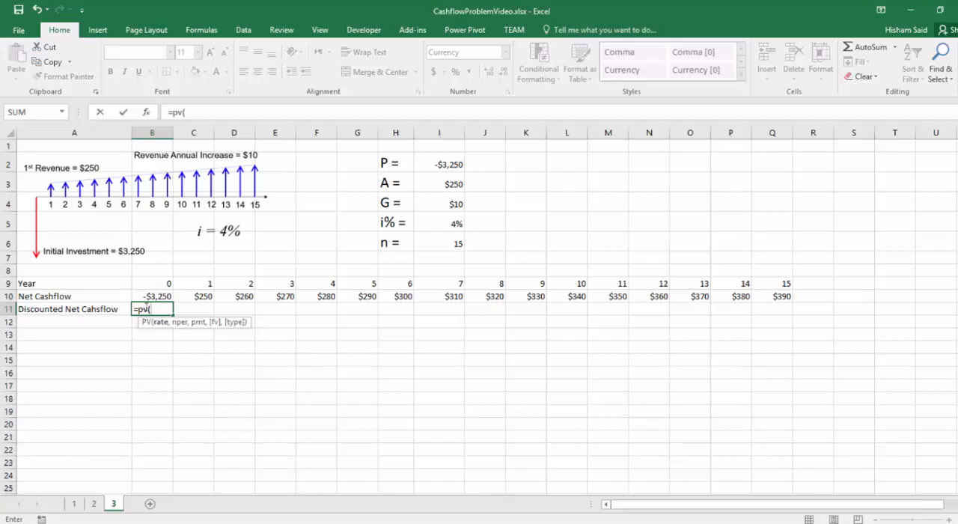
pyautogui.press('Escape')
# Step: Start a PV formula in B11 with the interest rate as the absolute reference $I$5
pyautogui.scroll(2, 141, 309)
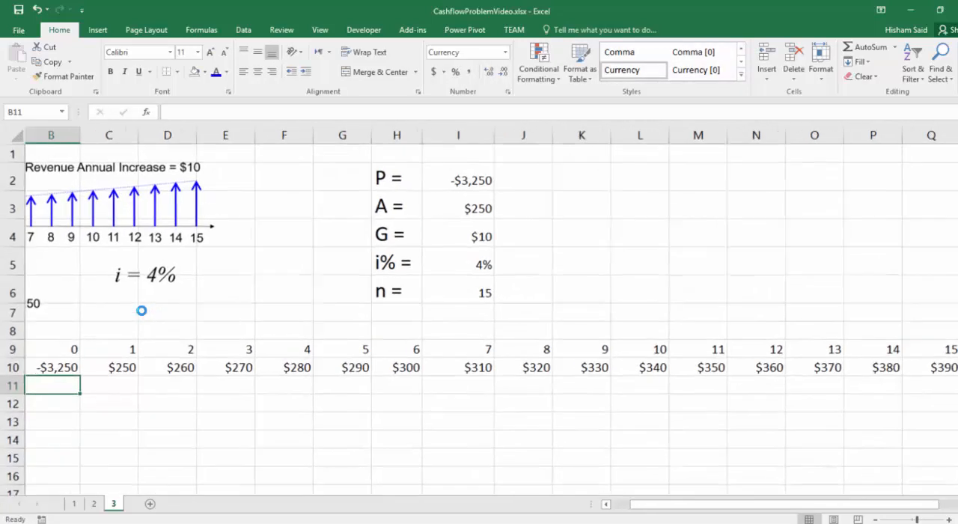
pyautogui.write('=pv(')
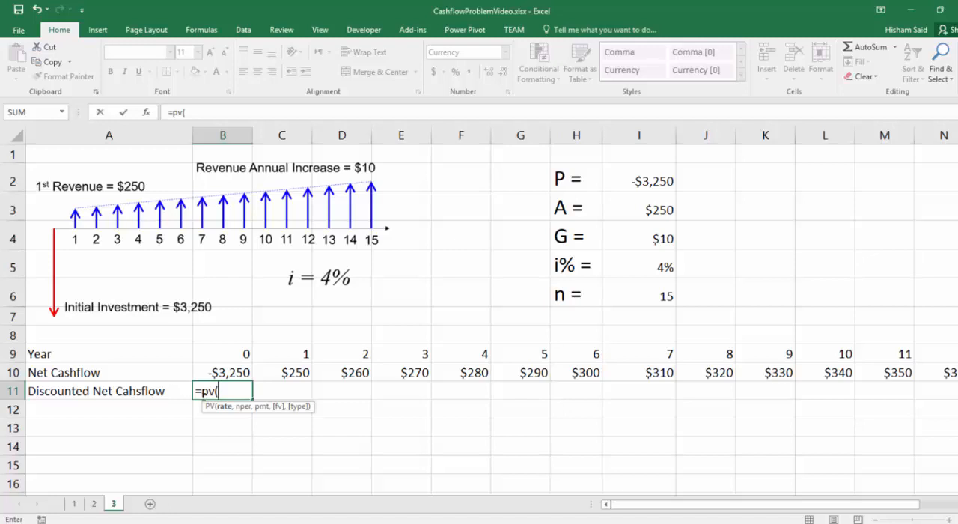
pyautogui.click(647, 268)
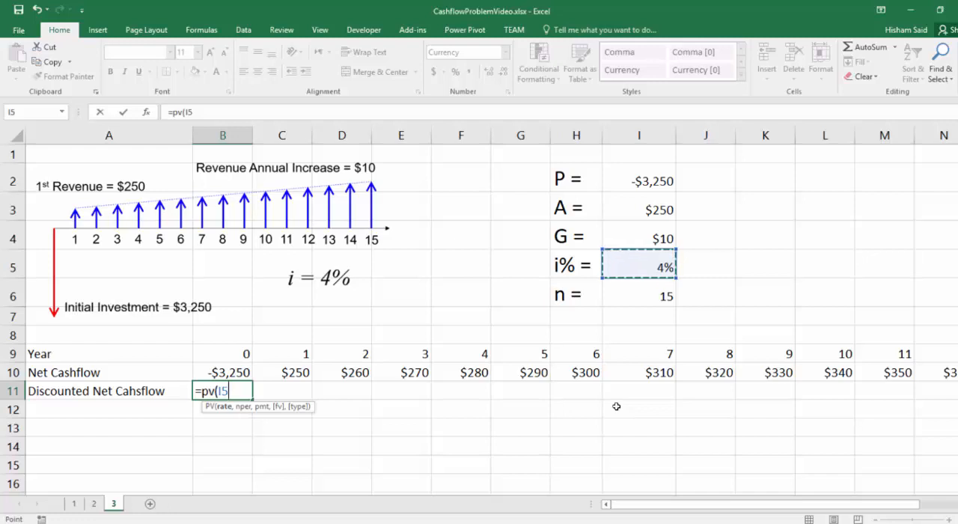
pyautogui.press('F4')
pyautogui.write(',')
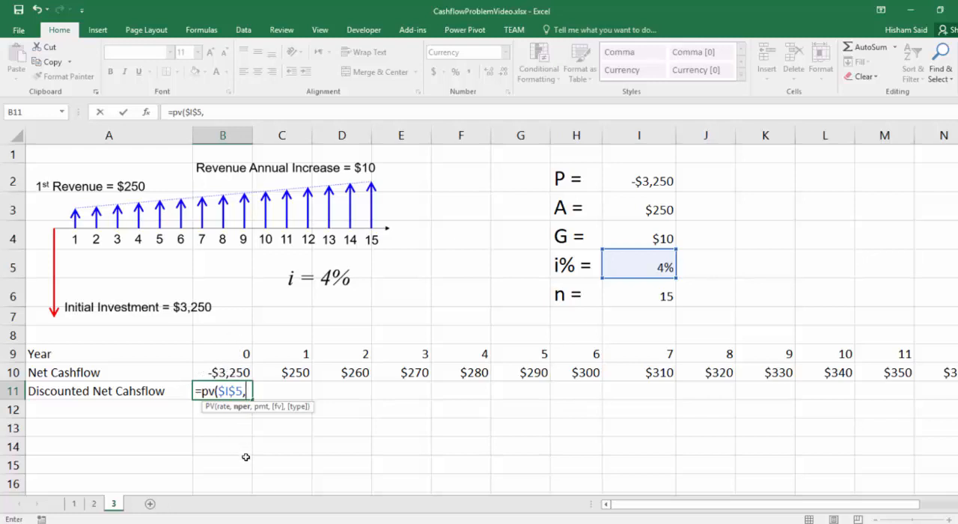
# Step: Complete the B11 formula as =PV($I$5,B9,,B10), using the year as the number of periods and the net cashflow as future value
pyautogui.click(229, 352)
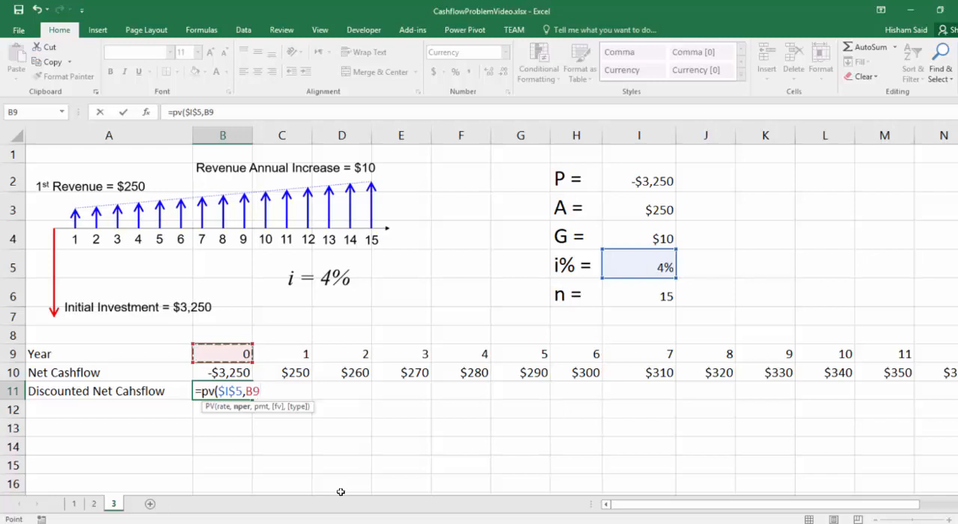
pyautogui.write(',')
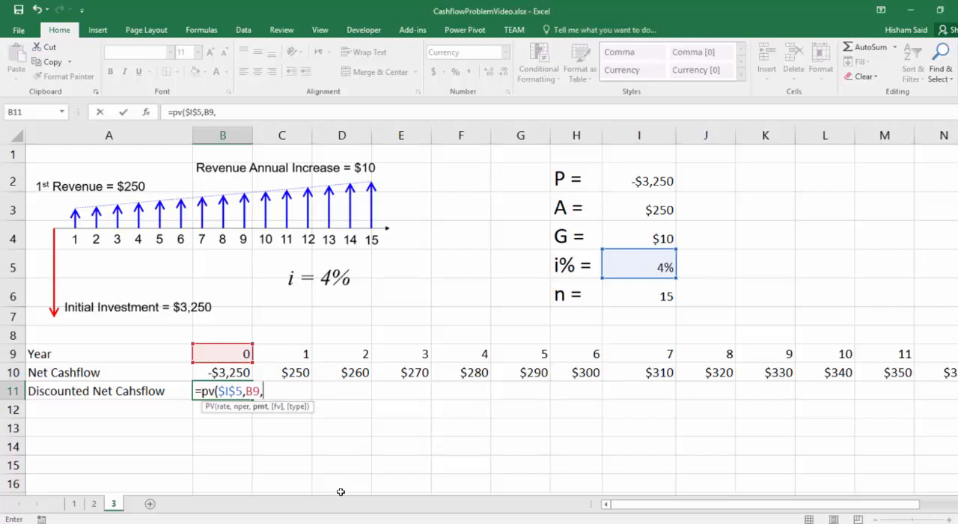
pyautogui.write(',')
pyautogui.click(221, 374)
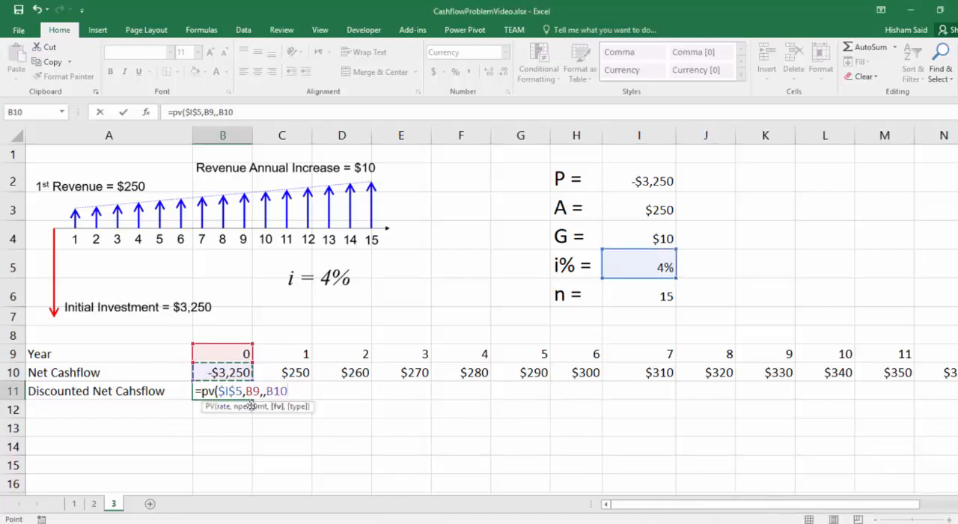
pyautogui.write(')')
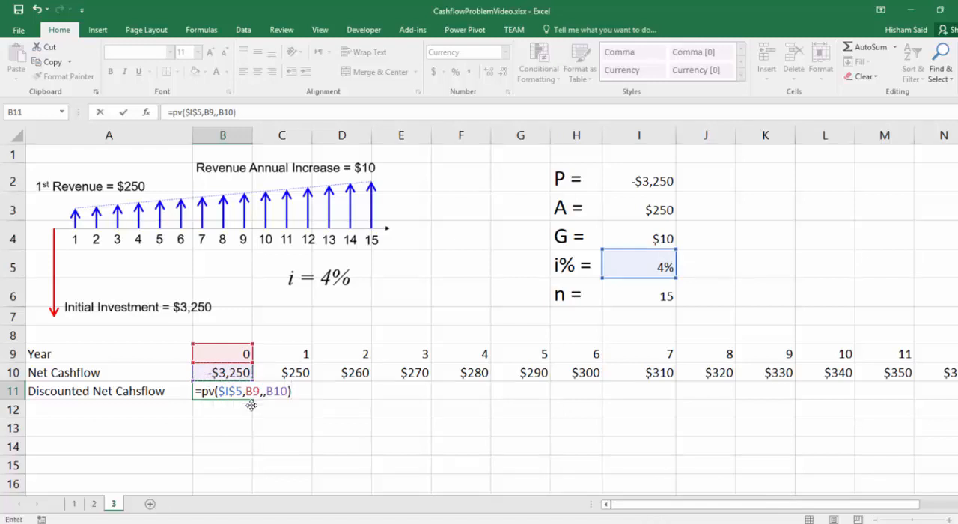
pyautogui.click(229, 390)
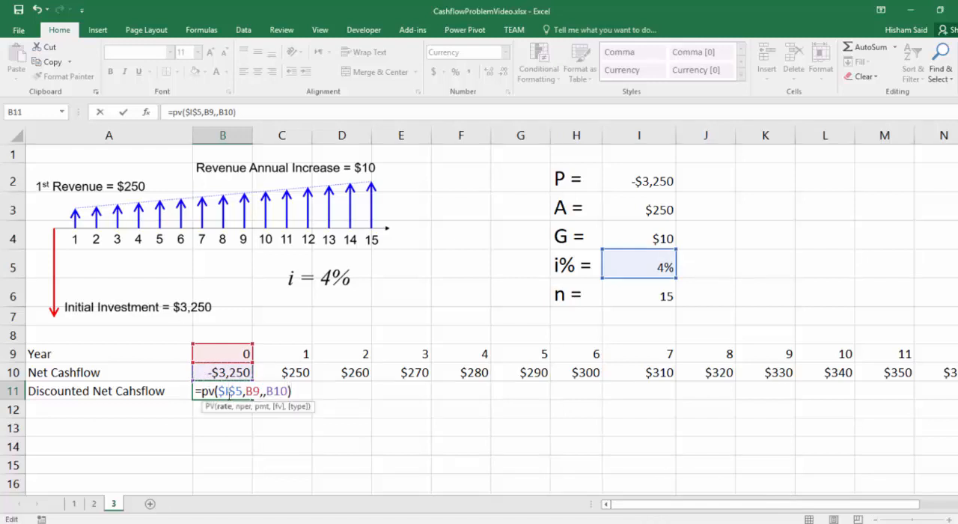
pyautogui.click(253, 391)
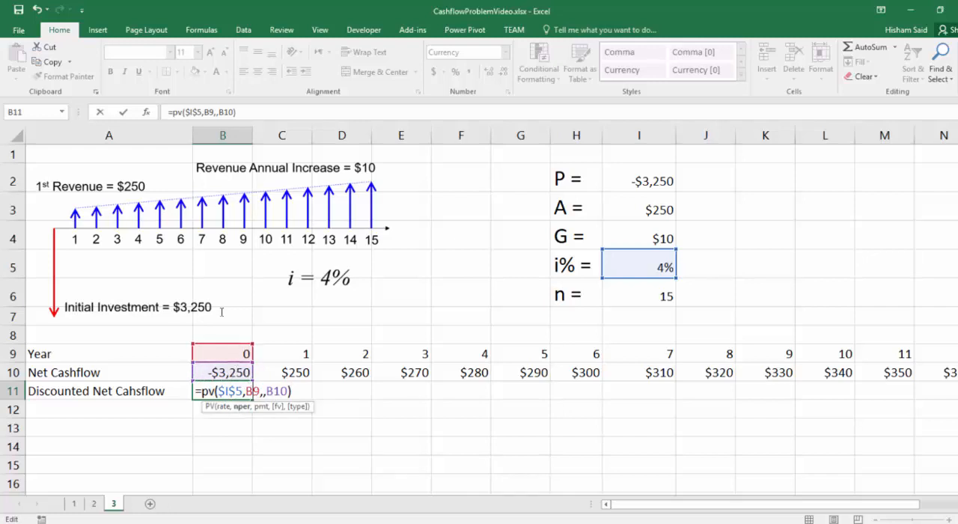
pyautogui.press('Right')
pyautogui.press('Right')
pyautogui.press('Right')
pyautogui.press('Right')
pyautogui.press('Return')
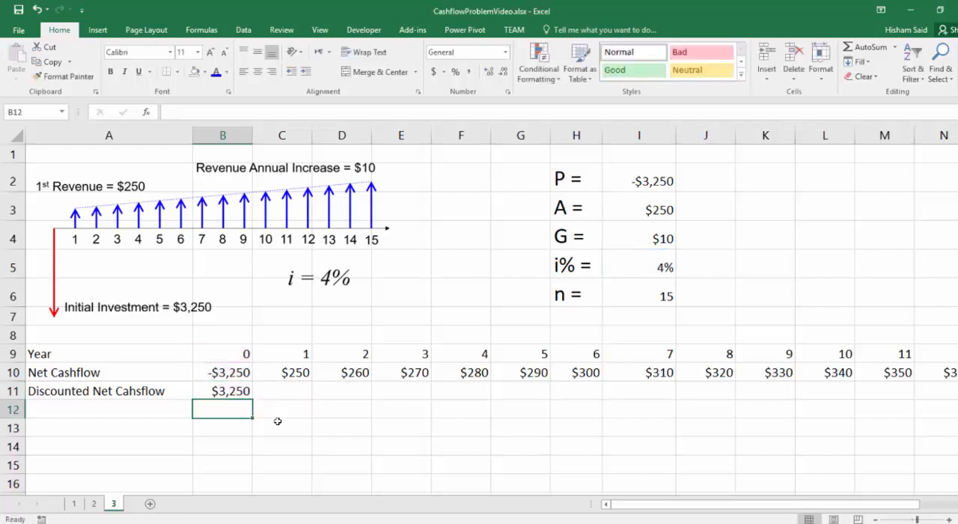
# Step: Fill the B11 present value formula across row 11 through Q11 for all years up to 15
pyautogui.click(228, 383)
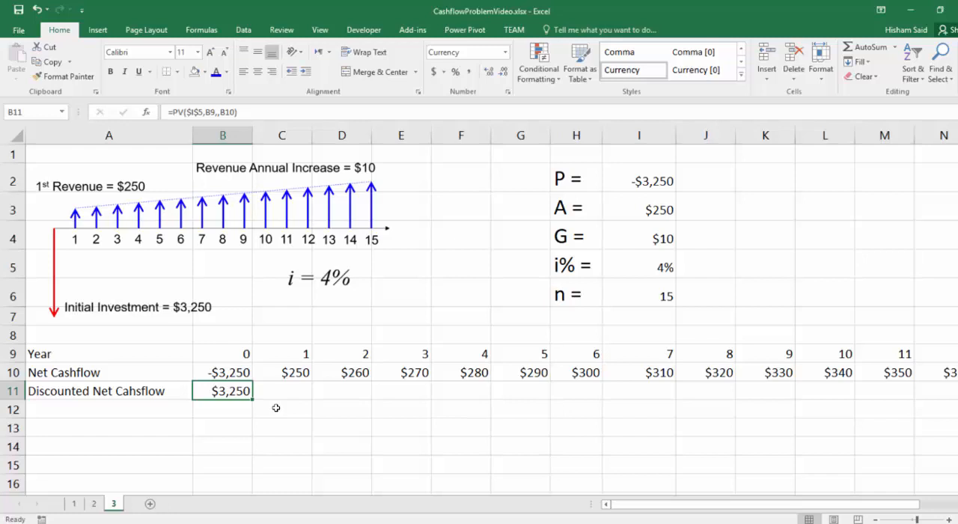
pyautogui.moveTo(253, 397); pyautogui.dragTo(202, 319)
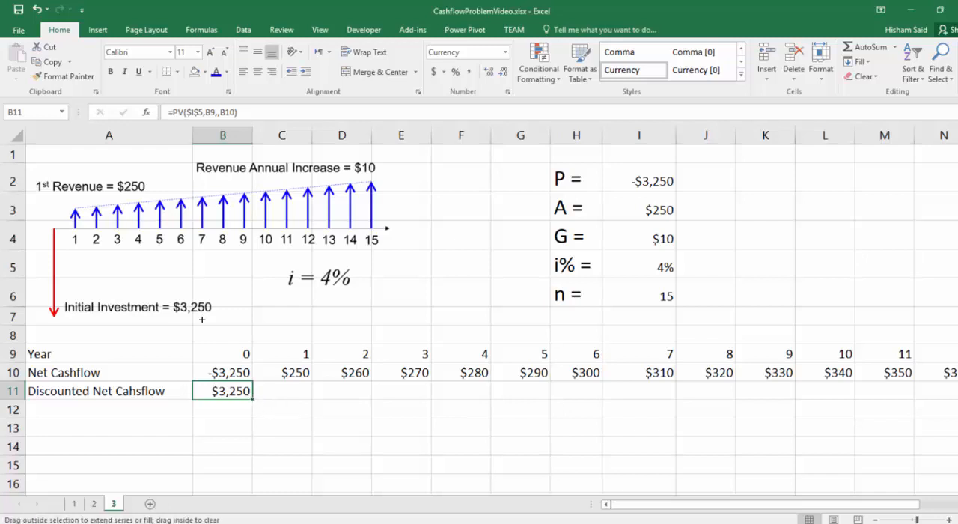
pyautogui.moveTo(253, 400); pyautogui.dragTo(866, 410)
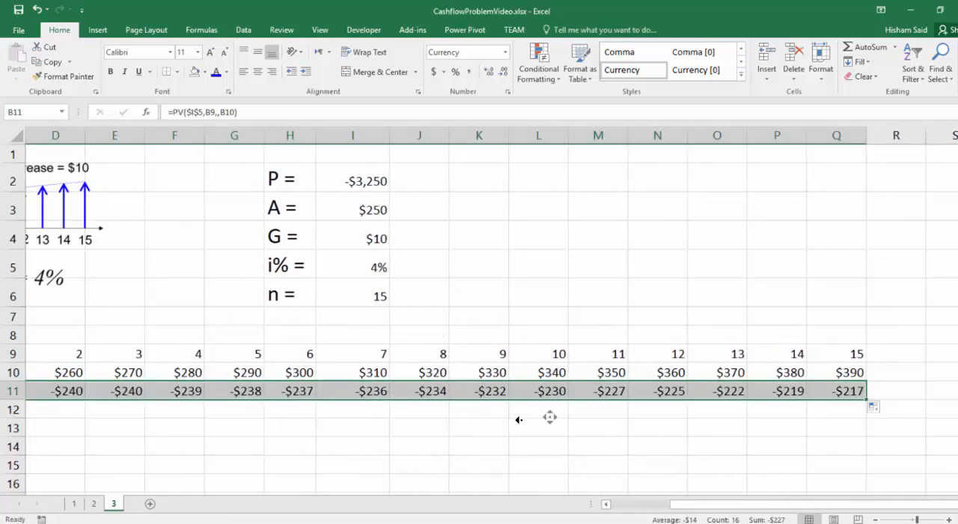
pyautogui.hscroll(-3, 549, 416)
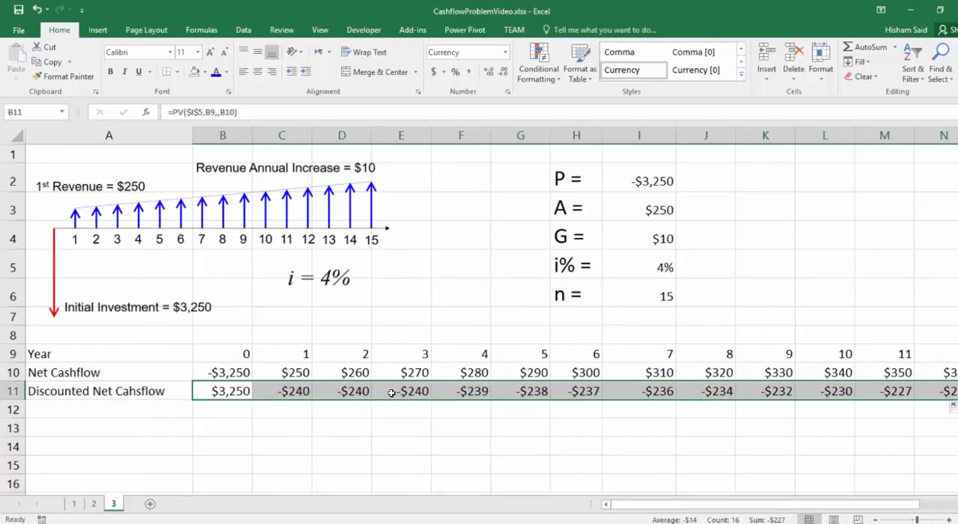
# Step: Examine the year 3 net cashflow against its discounted value, and compare the cashflow signs for years 0 and 1
pyautogui.click(394, 368)
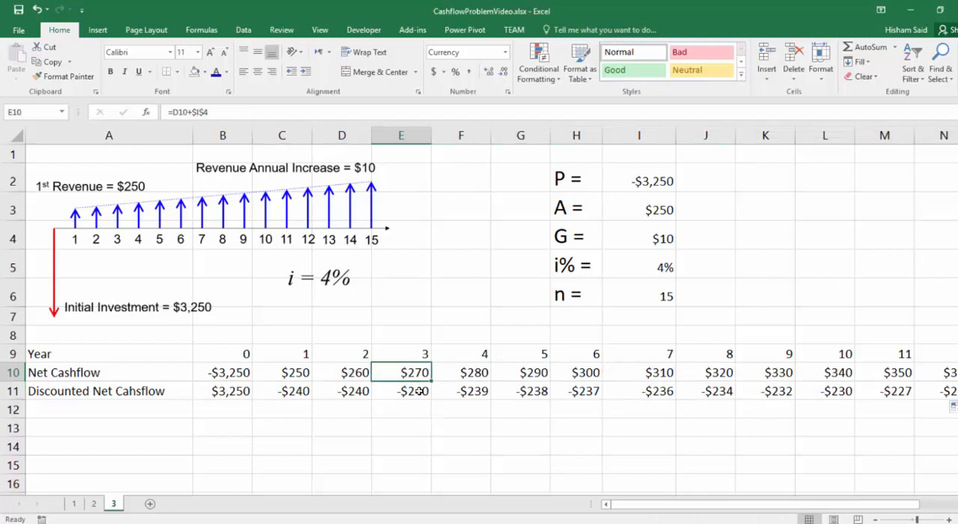
pyautogui.click(417, 356)
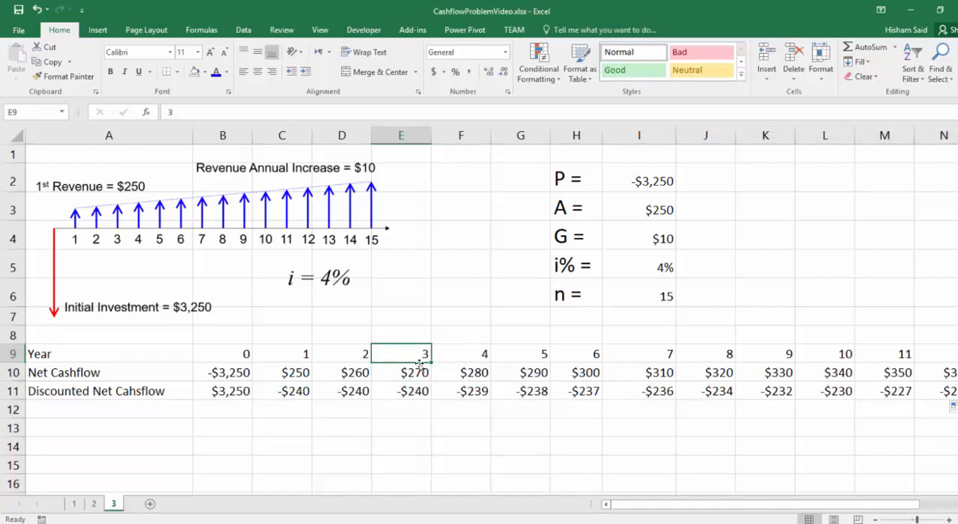
pyautogui.click(416, 390)
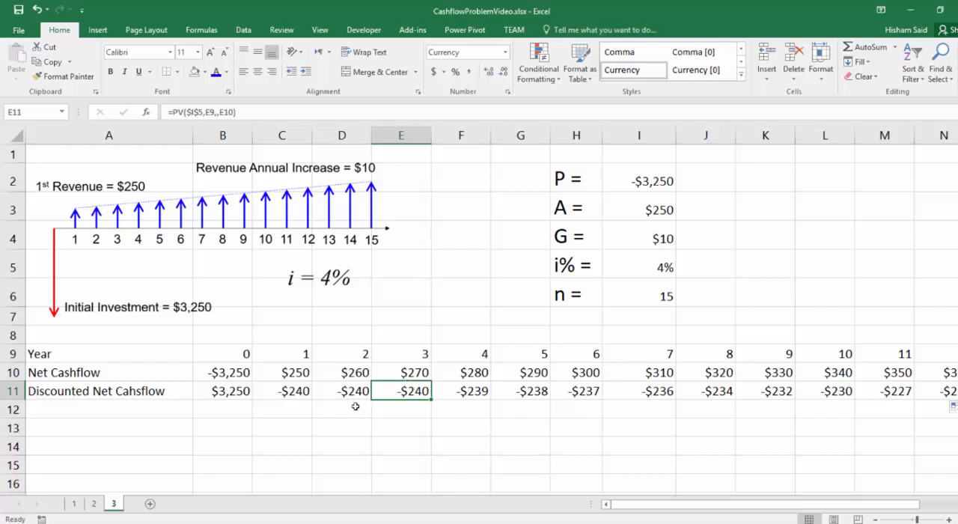
pyautogui.click(410, 371)
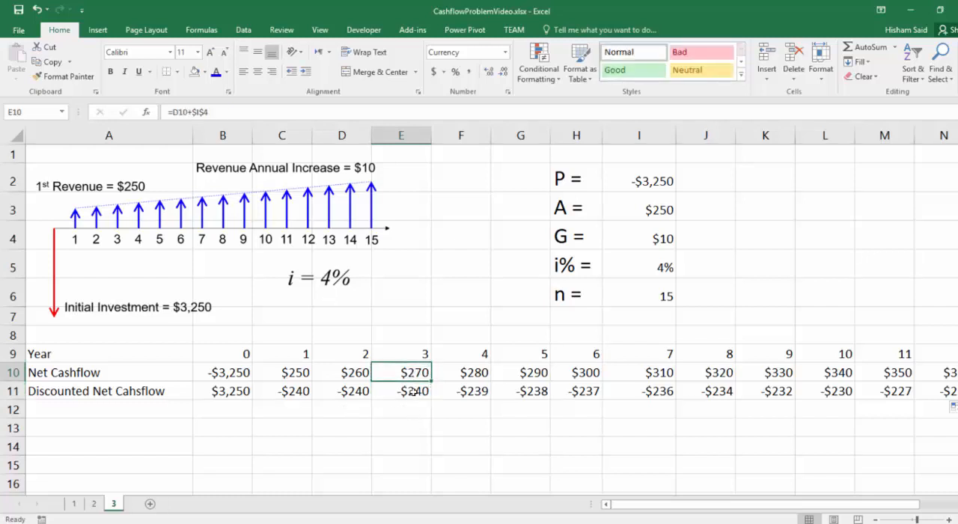
pyautogui.click(416, 354)
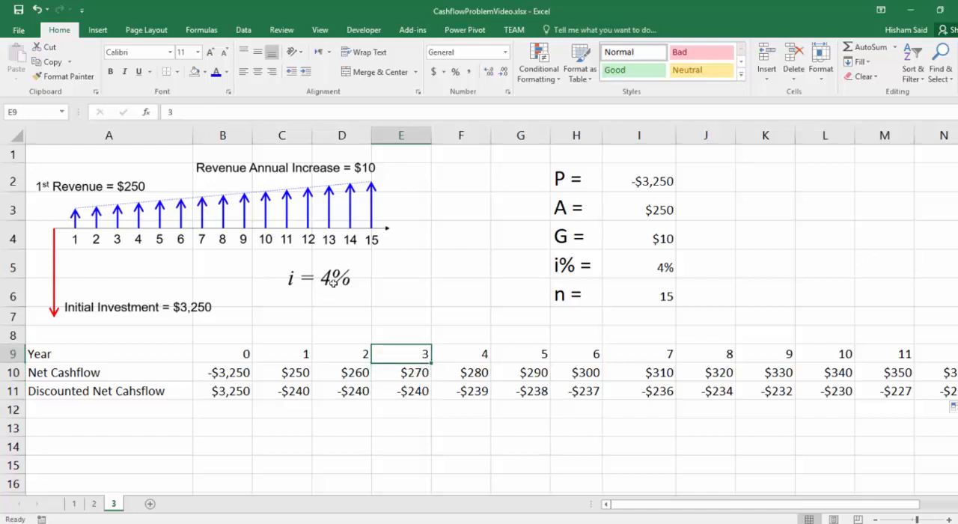
pyautogui.click(403, 371)
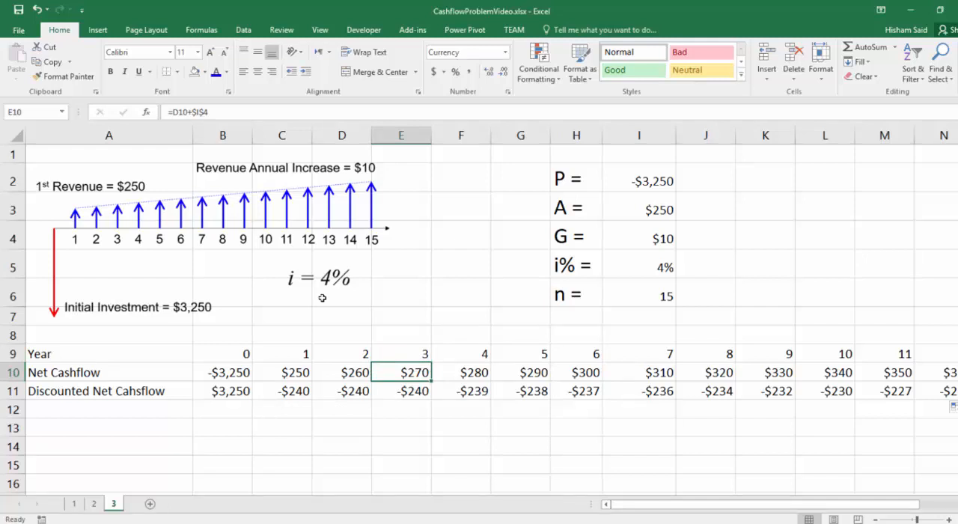
pyautogui.click(404, 387)
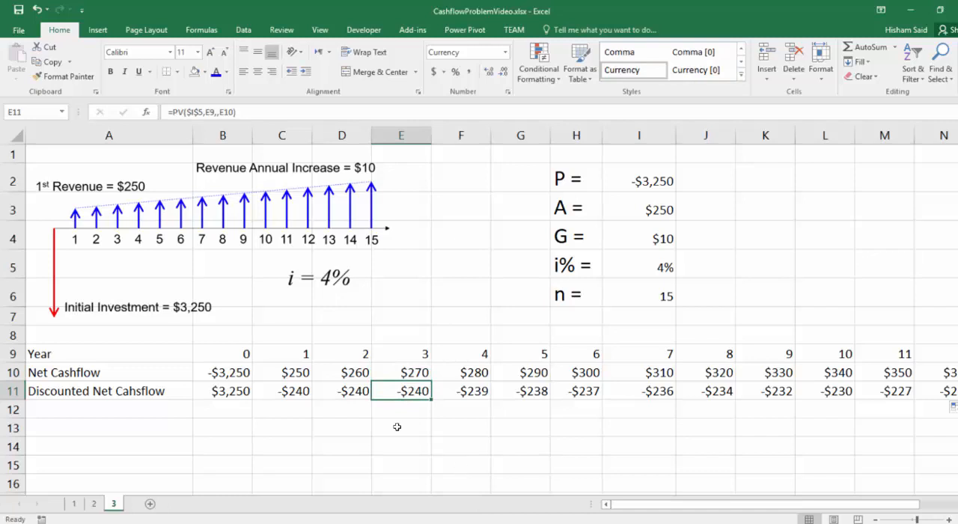
pyautogui.moveTo(823, 506)
pyautogui.mouseDown()
pyautogui.moveTo(859, 507)
pyautogui.moveTo(819, 507)
pyautogui.mouseUp()
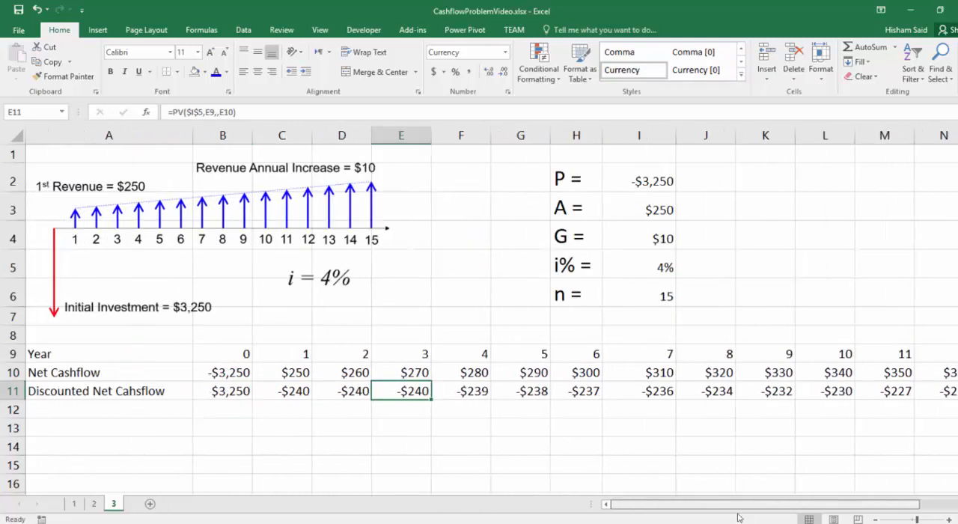
pyautogui.click(226, 371)
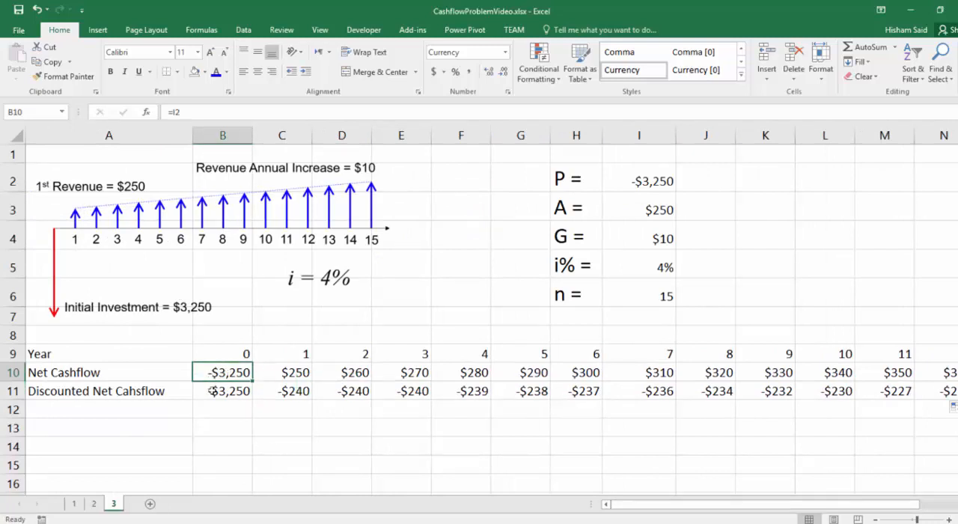
pyautogui.click(294, 374)
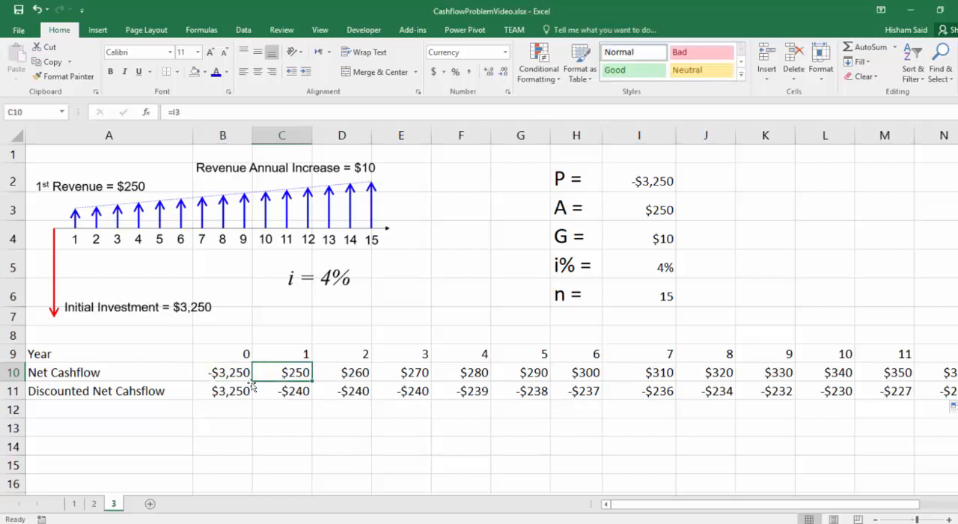
pyautogui.click(232, 374)
# Step: Negate the future value argument in B11 so the formula reads =PV($I$5,B9,,-B10)
pyautogui.click(228, 389)
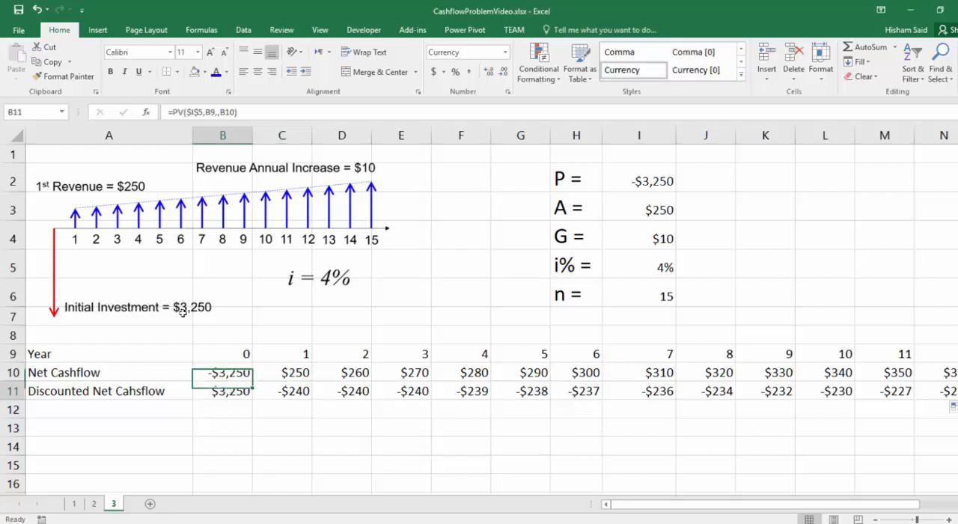
pyautogui.click(217, 113)
pyautogui.write(',')
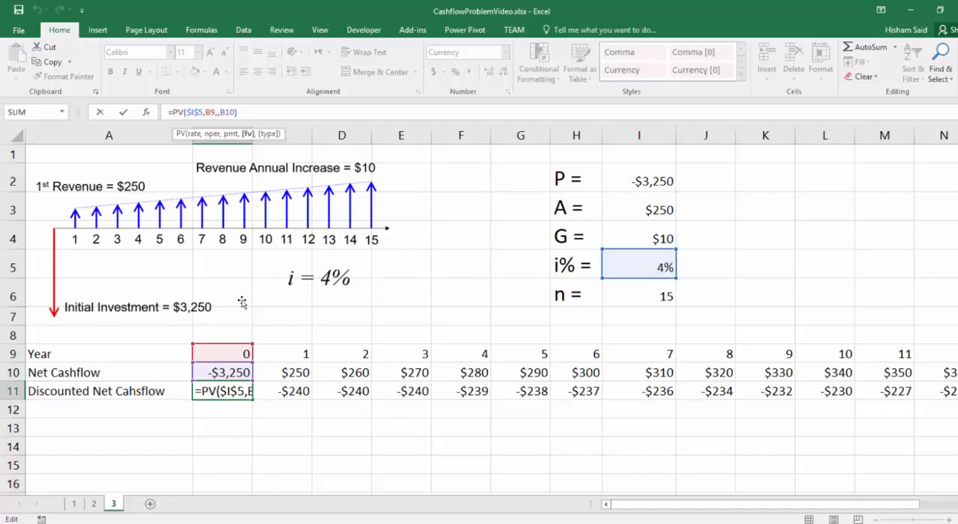
pyautogui.write('-')
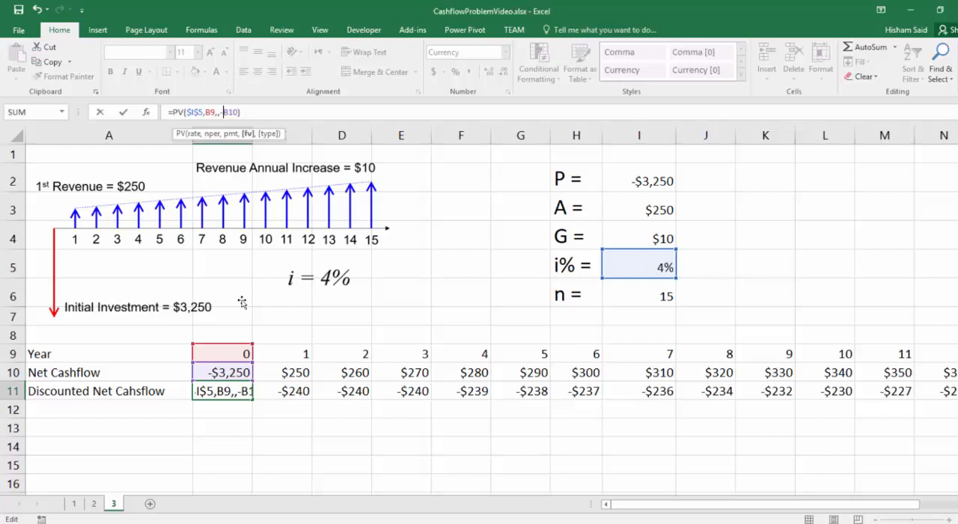
pyautogui.press('Return')
# Step: Fill the revised B11 formula across row 11 through Q11 and check the year 2 and year 3 discounted cashflows
pyautogui.click(226, 386)
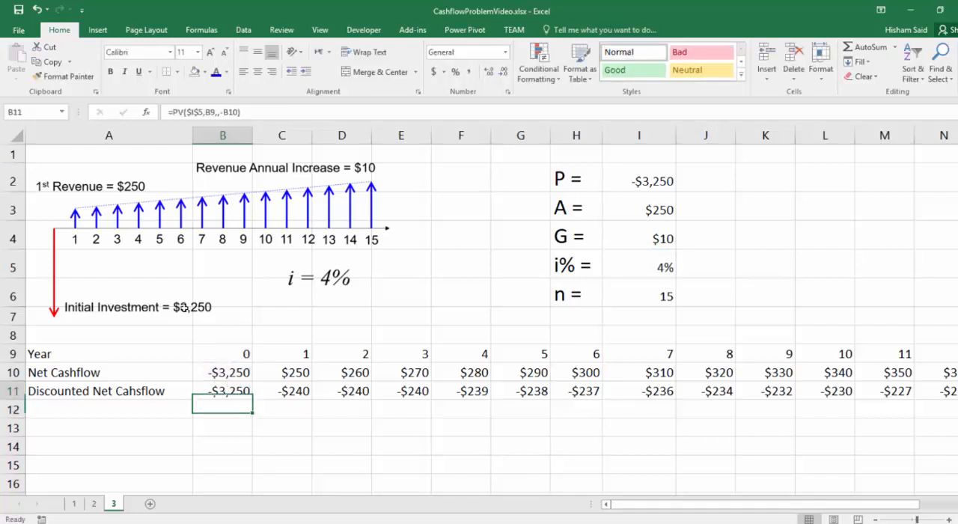
pyautogui.moveTo(251, 398); pyautogui.dragTo(867, 403)
pyautogui.hscroll(-3, 694, 425)
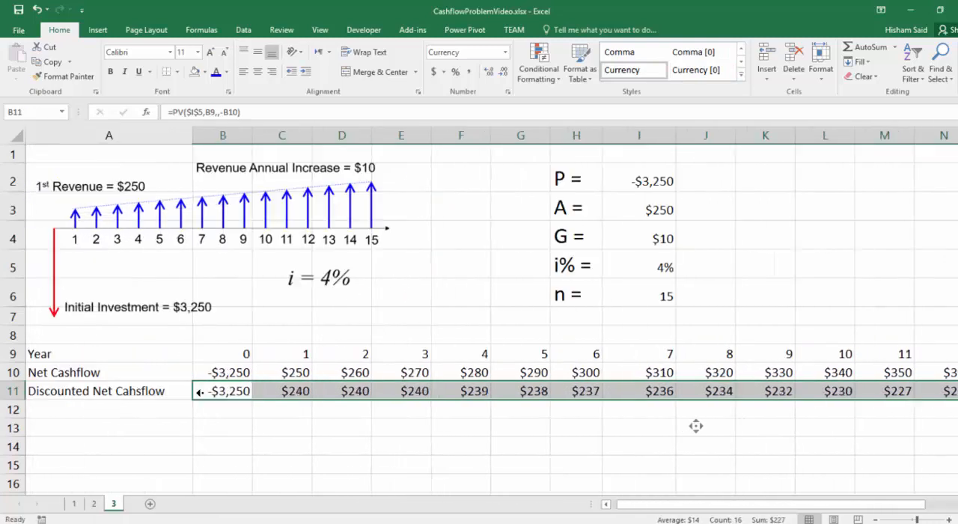
pyautogui.click(349, 371)
pyautogui.click(350, 391)
pyautogui.click(405, 378)
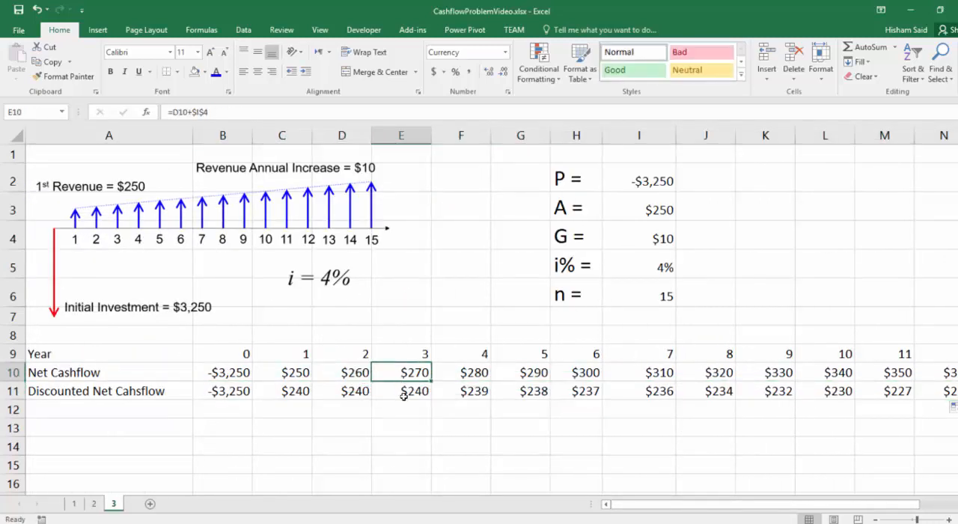
pyautogui.click(409, 390)
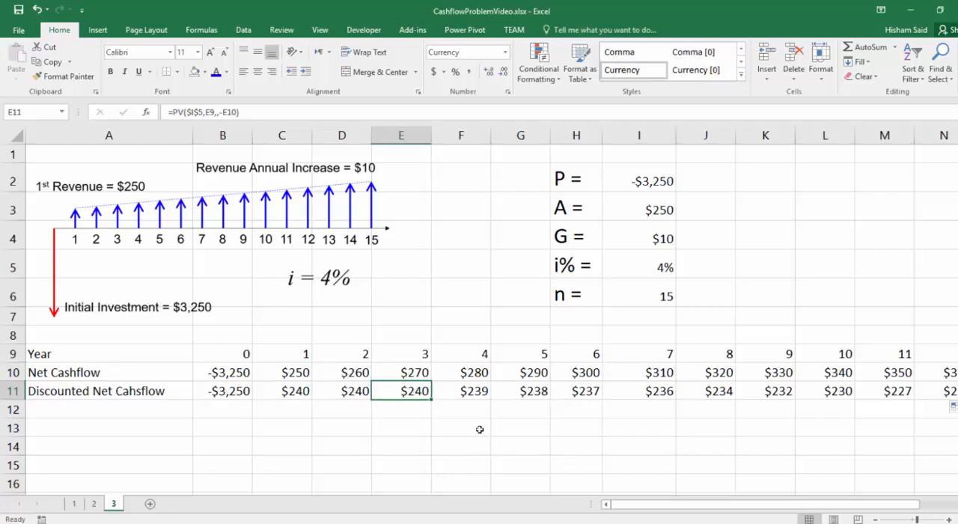
# Step: Label A13 "NPV =" below the discounted cashflow table
pyautogui.keyDown('ctrl'); pyautogui.scroll(-2, 366, 331); pyautogui.keyUp('ctrl')
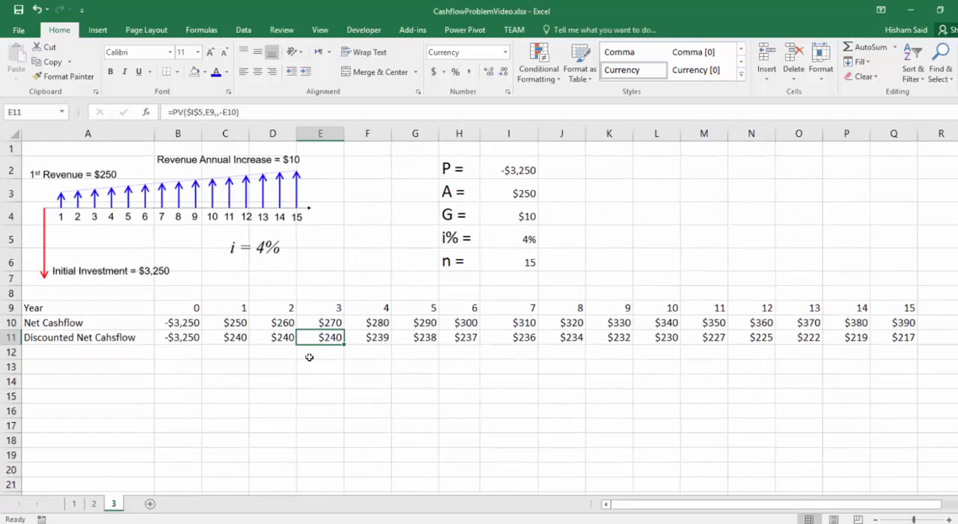
pyautogui.click(148, 370)
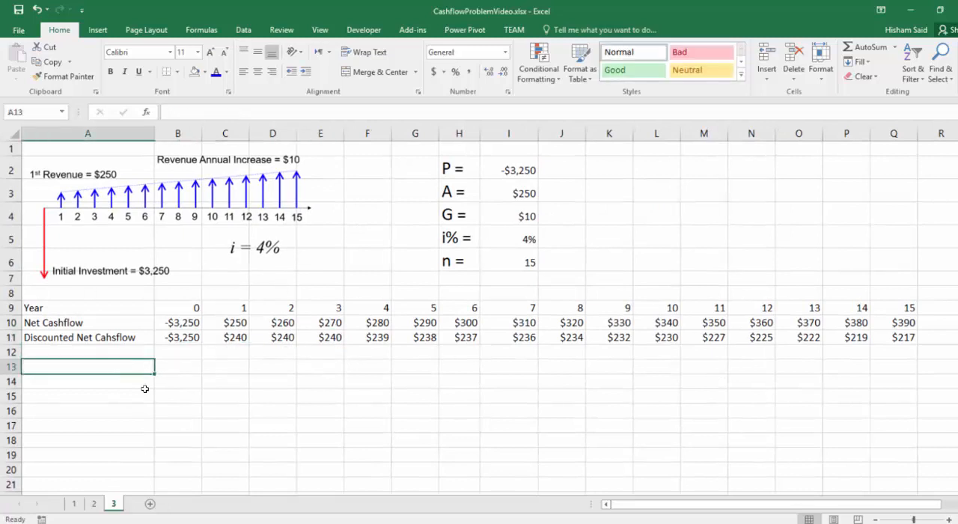
pyautogui.write('NP')
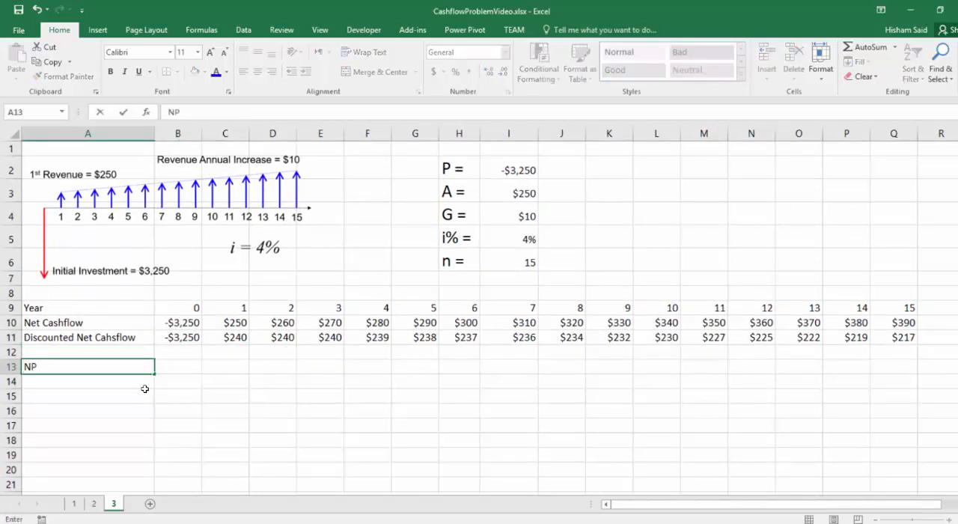
pyautogui.write('V =')
pyautogui.press('Return')
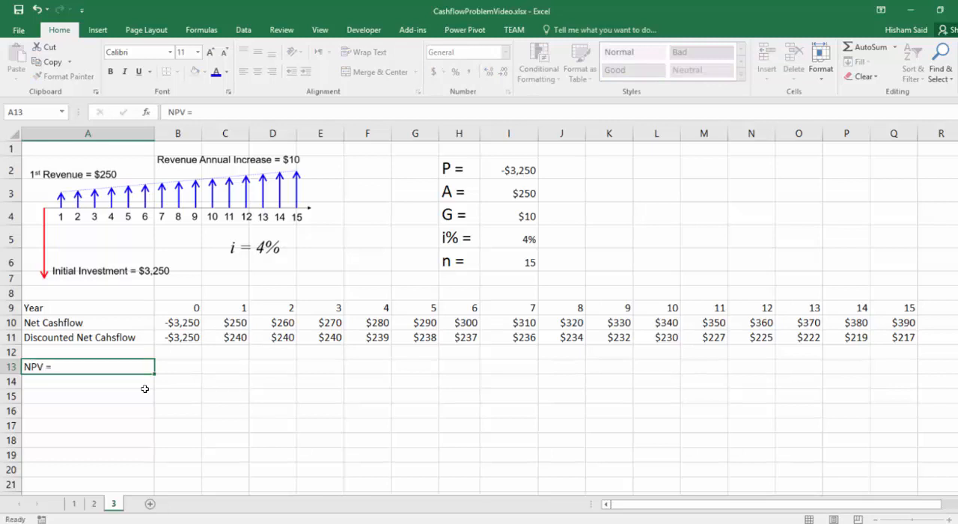
# Step: Sum the discounted net cashflows in B13 with =SUM(B11:Q11)
pyautogui.click(190, 368)
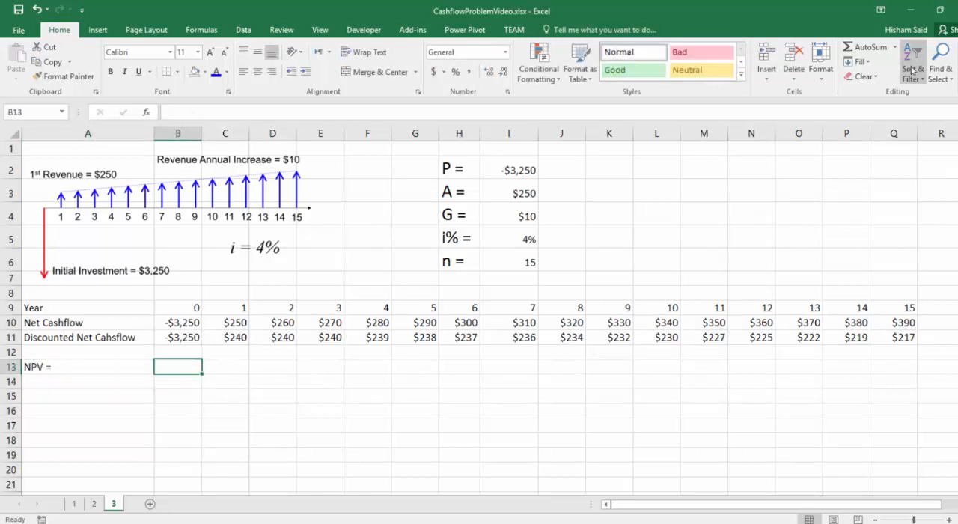
pyautogui.click(870, 47)
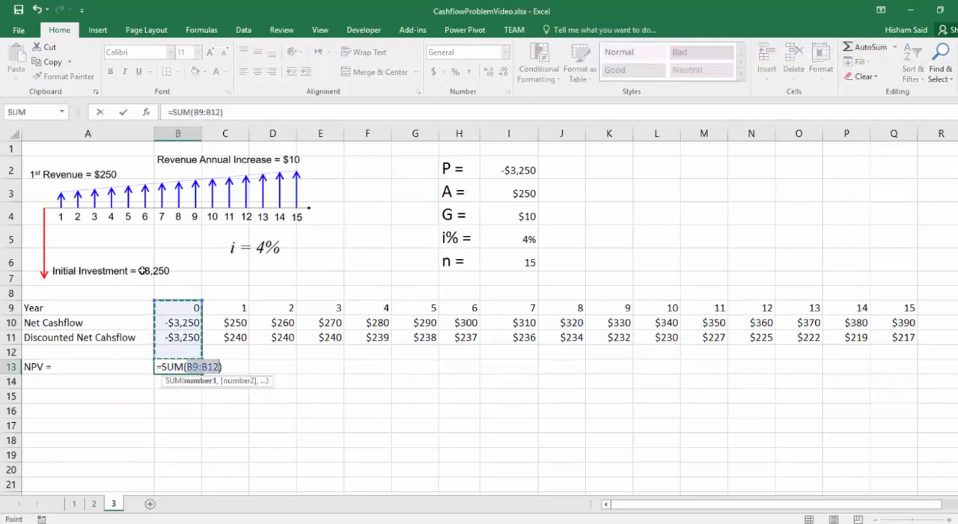
pyautogui.moveTo(178, 343); pyautogui.dragTo(906, 336)
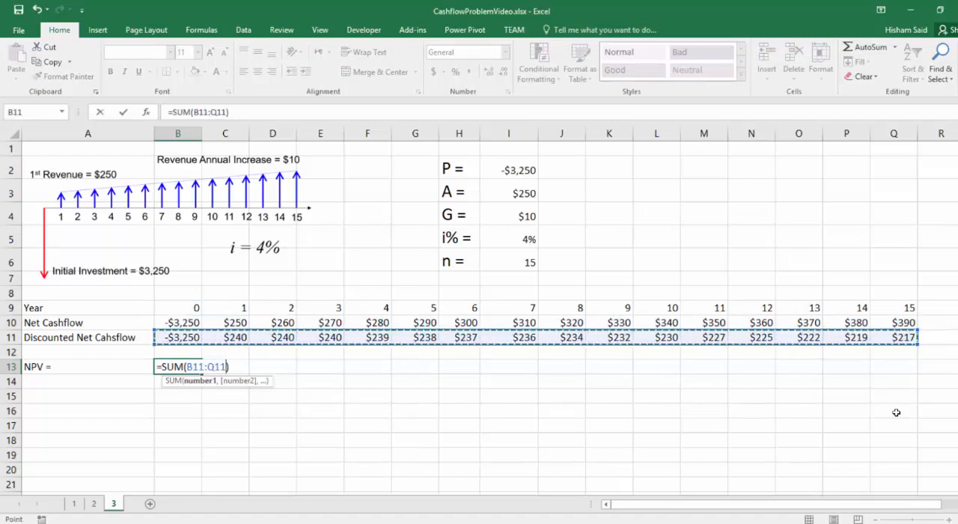
pyautogui.press('Return')
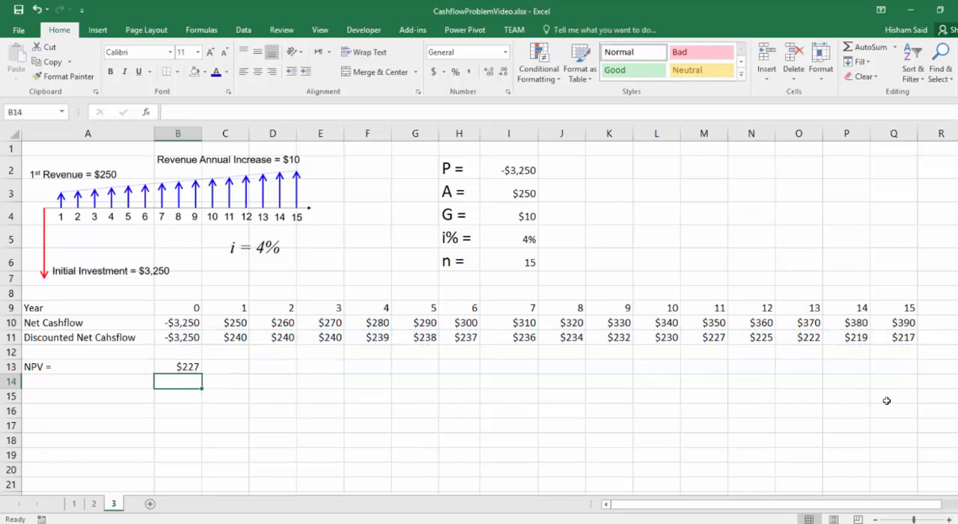
# Step: Show the NPV in B13 with two decimal places
pyautogui.click(194, 365)
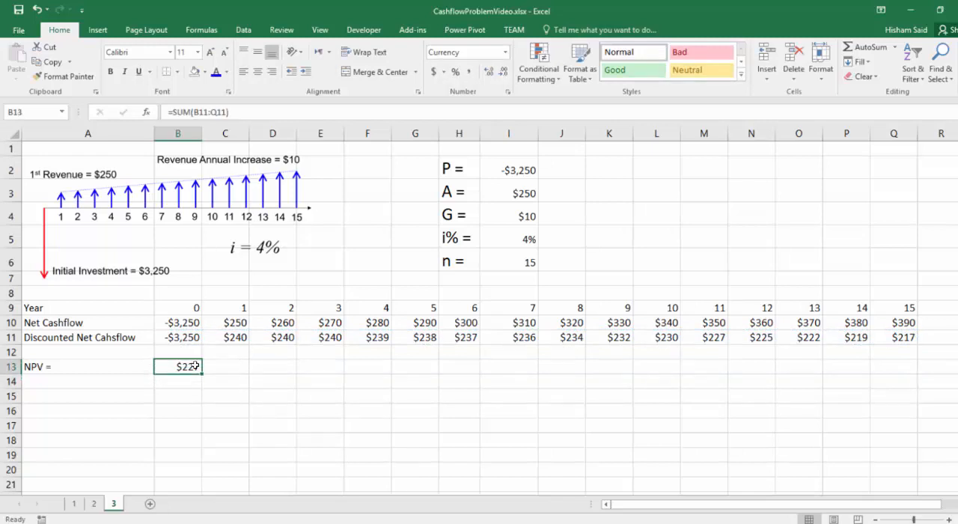
pyautogui.click(488, 71)
pyautogui.click(488, 71)
# Step: Compare the NPV with the handwritten solution on sheet 2, and review the discounted cashflow row and NPV on sheet 3
pyautogui.click(95, 504)
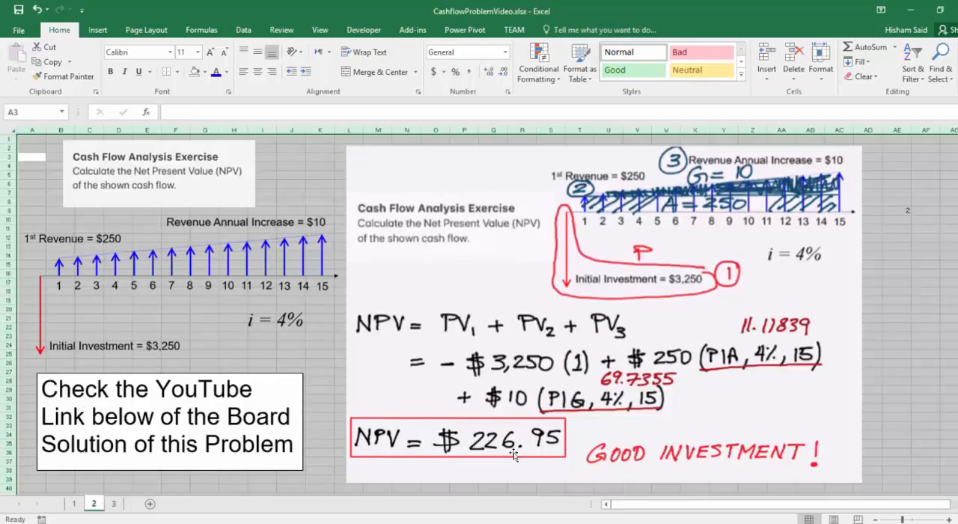
pyautogui.click(115, 504)
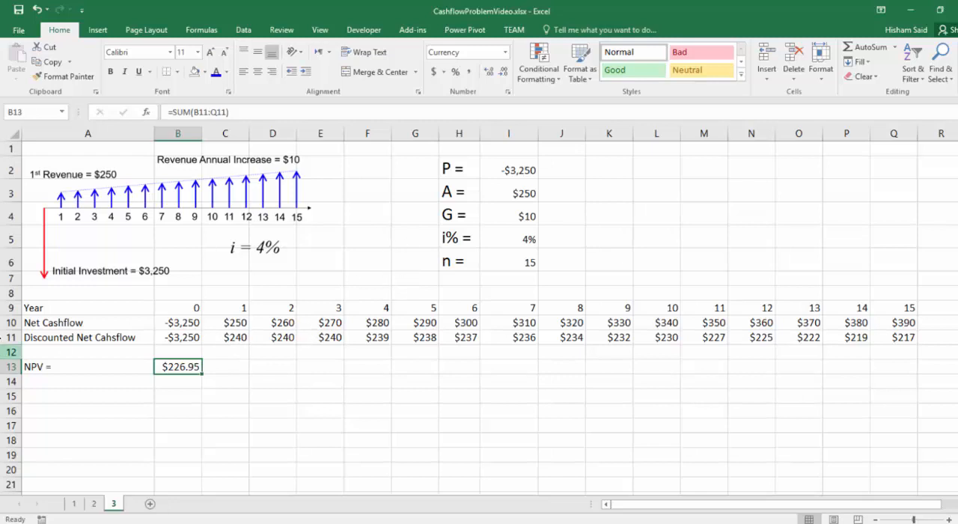
pyautogui.moveTo(45, 308); pyautogui.dragTo(895, 338)
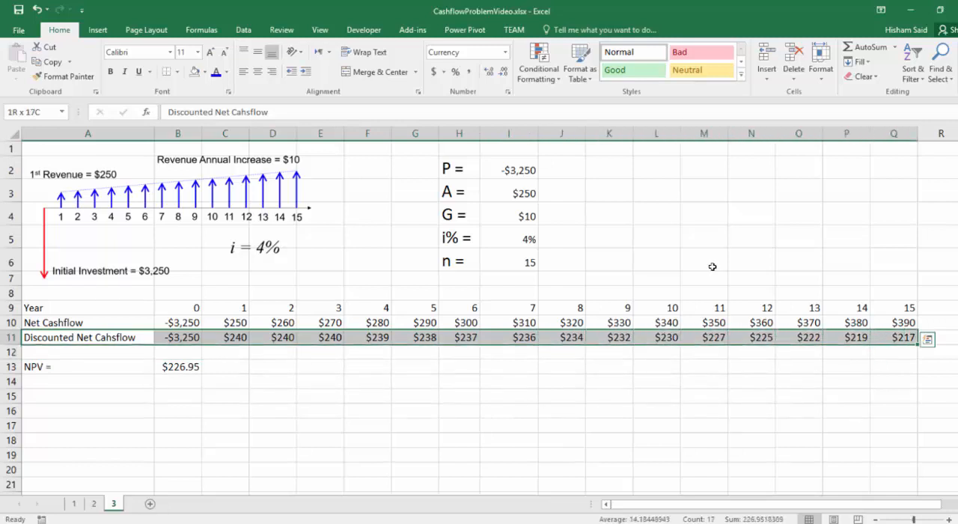
pyautogui.moveTo(36, 368); pyautogui.dragTo(189, 372)
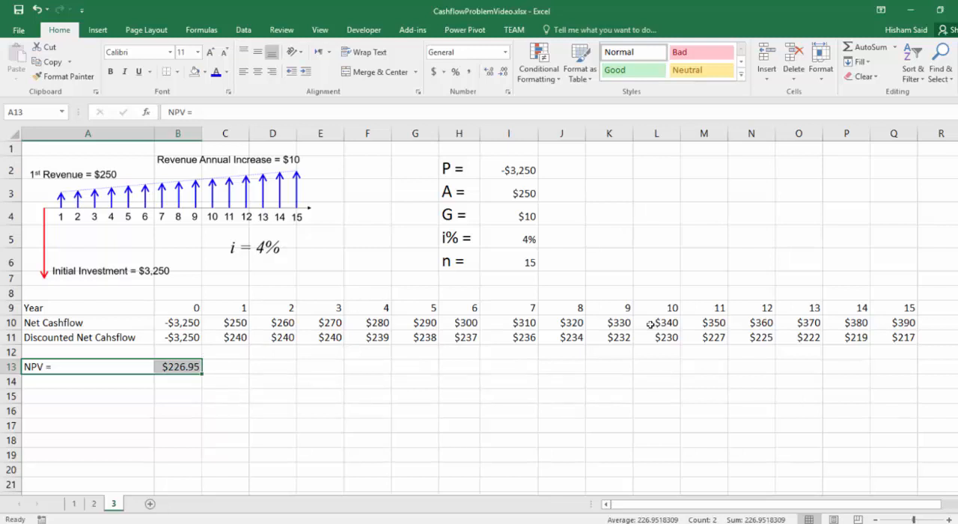
pyautogui.moveTo(898, 147)
pyautogui.mouseDown()
pyautogui.moveTo(156, 360)
pyautogui.moveTo(69, 362)
pyautogui.mouseUp()
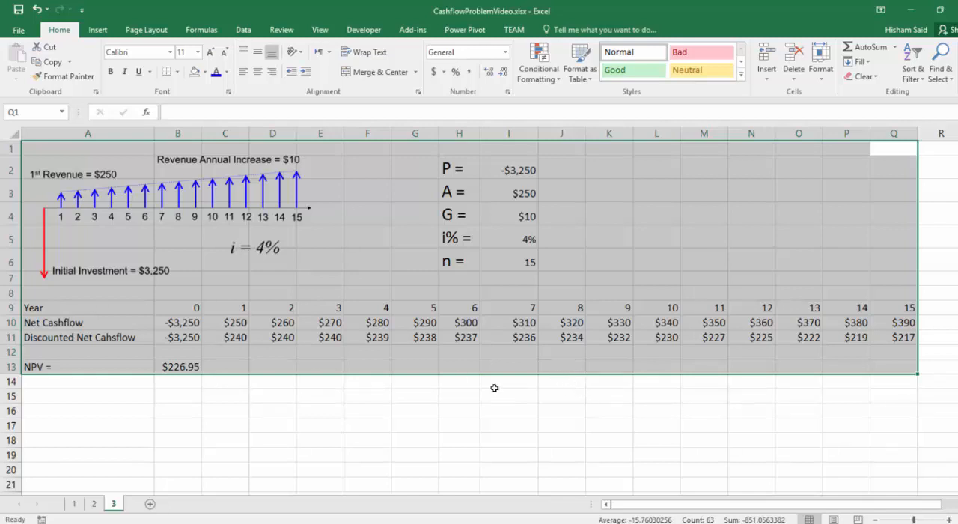
pyautogui.click(273, 380)
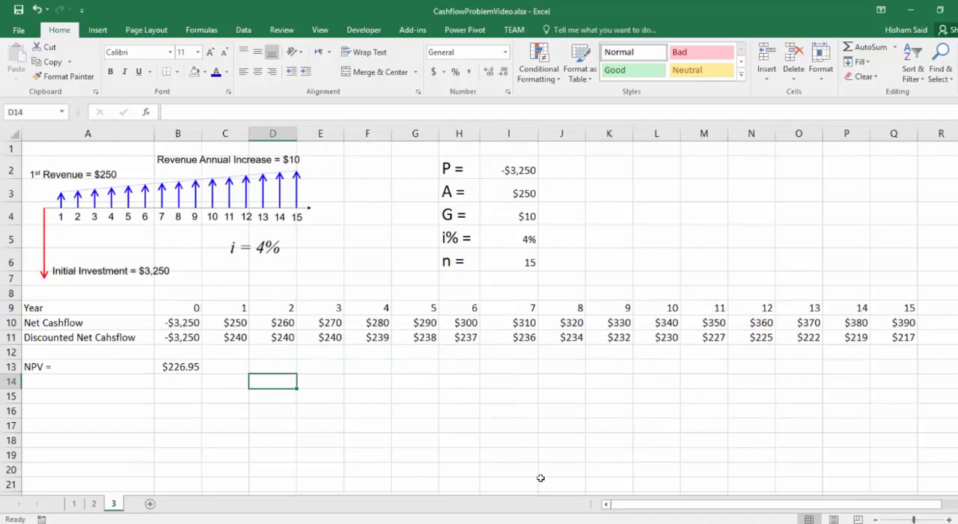